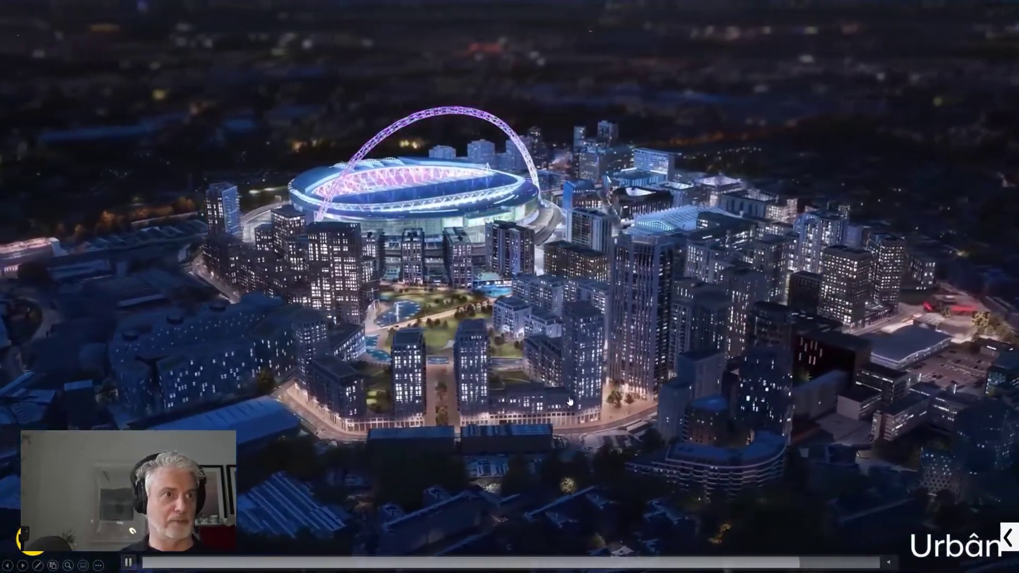
click(570, 402)
key(Right)
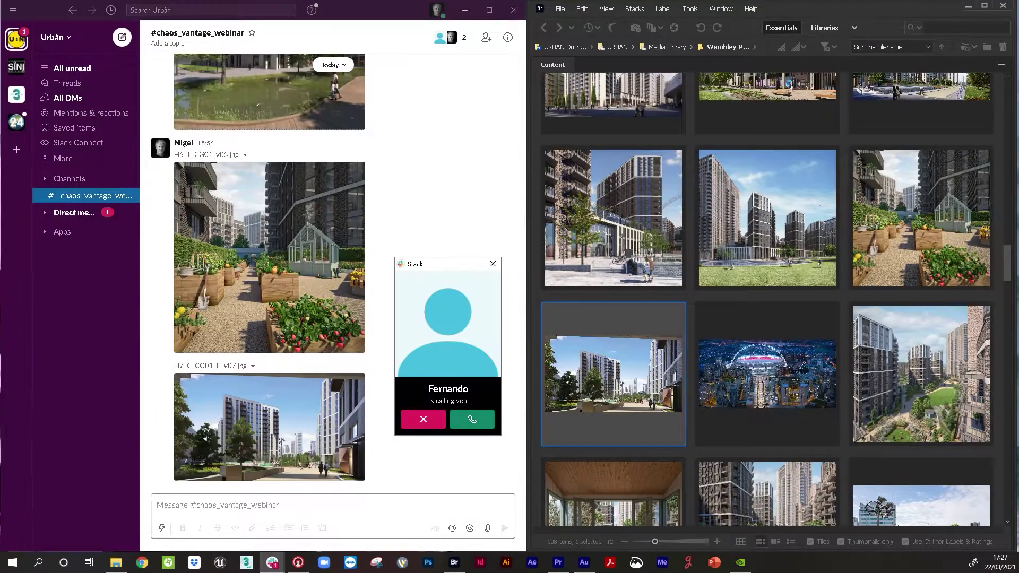
- Accept the incoming Slack call and maximize the call window to view the shared Chaos Vantage screen
click(473, 418)
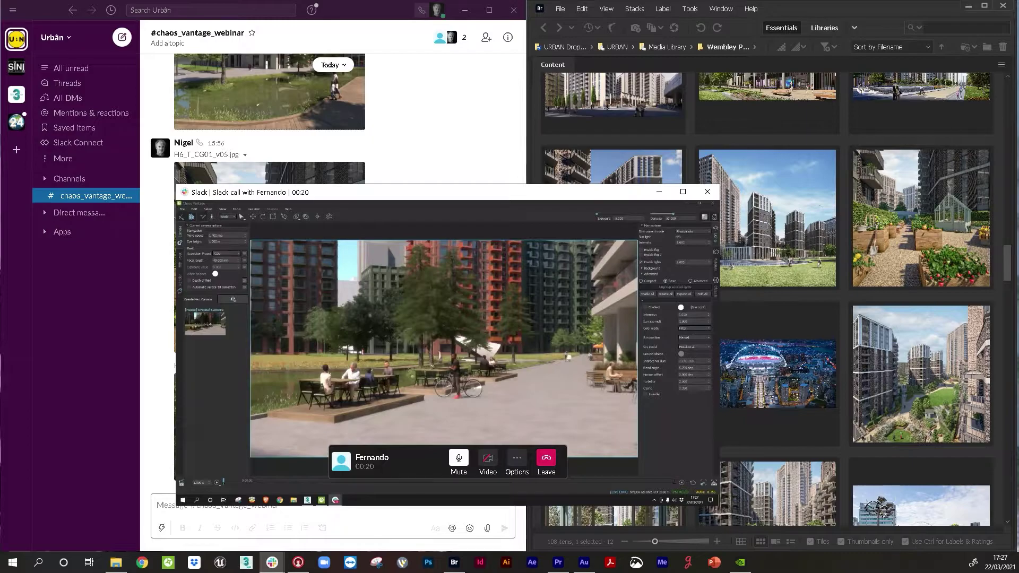
key(super+Up)
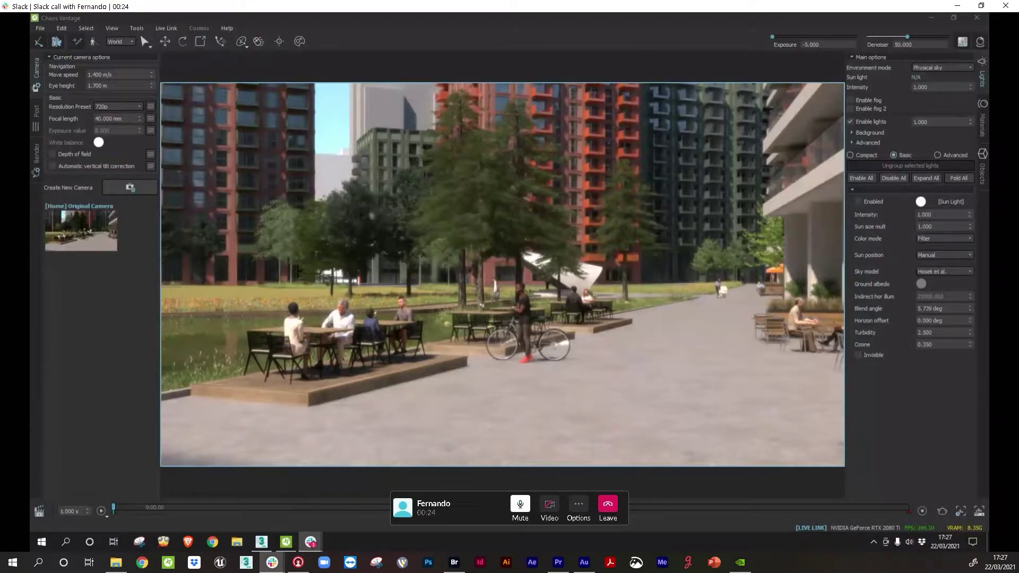
- Sketch marks over the shared plaza view at several positions along the paving to show where people should stand
mouse_move(592, 444)
mouse_down()
mouse_move(459, 407)
mouse_move(446, 416)
mouse_move(571, 430)
mouse_up()
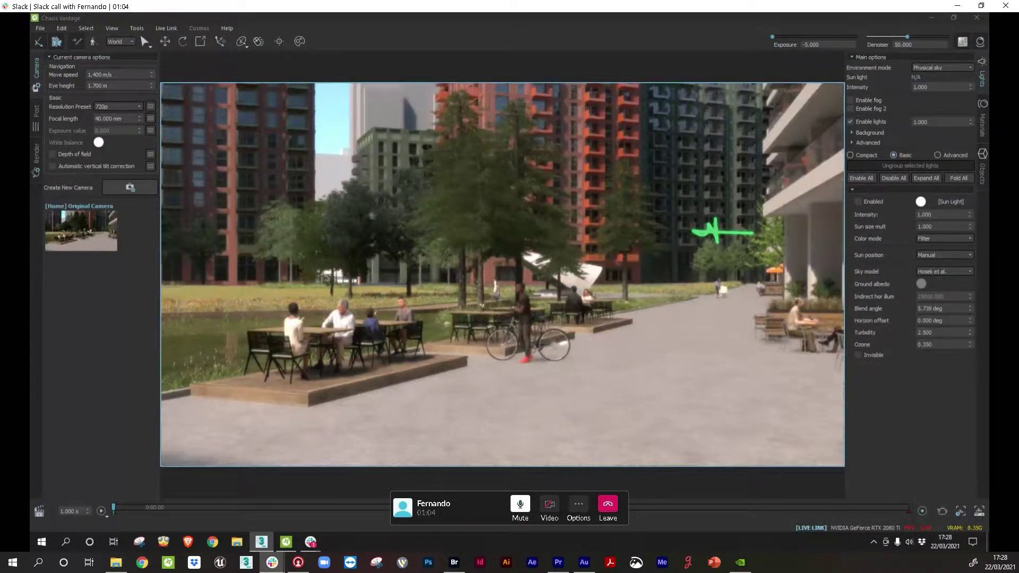
mouse_move(707, 340)
mouse_down()
mouse_move(699, 274)
mouse_move(689, 340)
mouse_up()
mouse_move(620, 396)
mouse_down()
mouse_move(604, 273)
mouse_move(584, 400)
mouse_up()
mouse_move(521, 442)
mouse_down()
mouse_move(504, 291)
mouse_move(478, 442)
mouse_up()
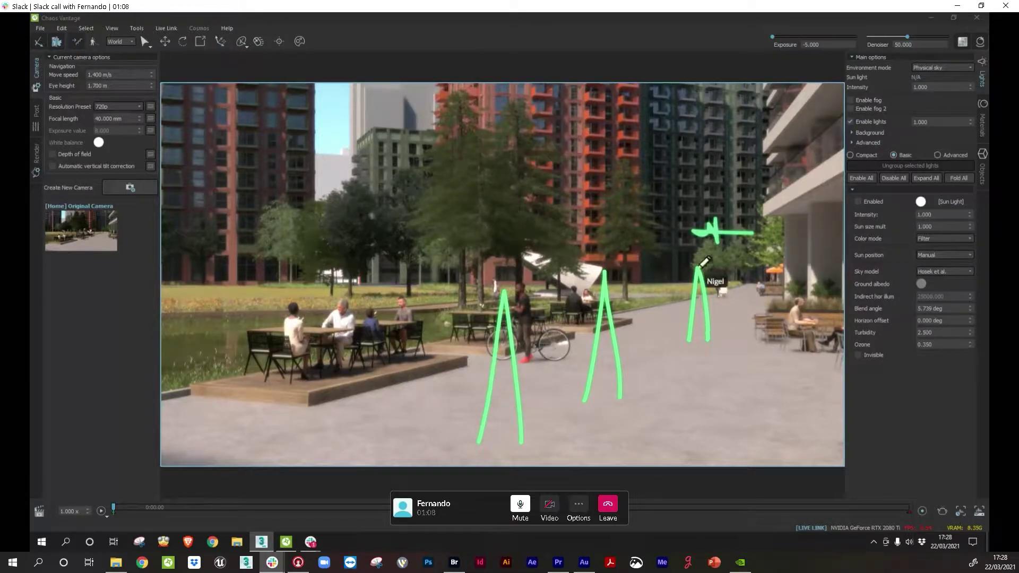
mouse_move(659, 447)
mouse_down()
mouse_move(650, 314)
mouse_move(581, 427)
mouse_up()
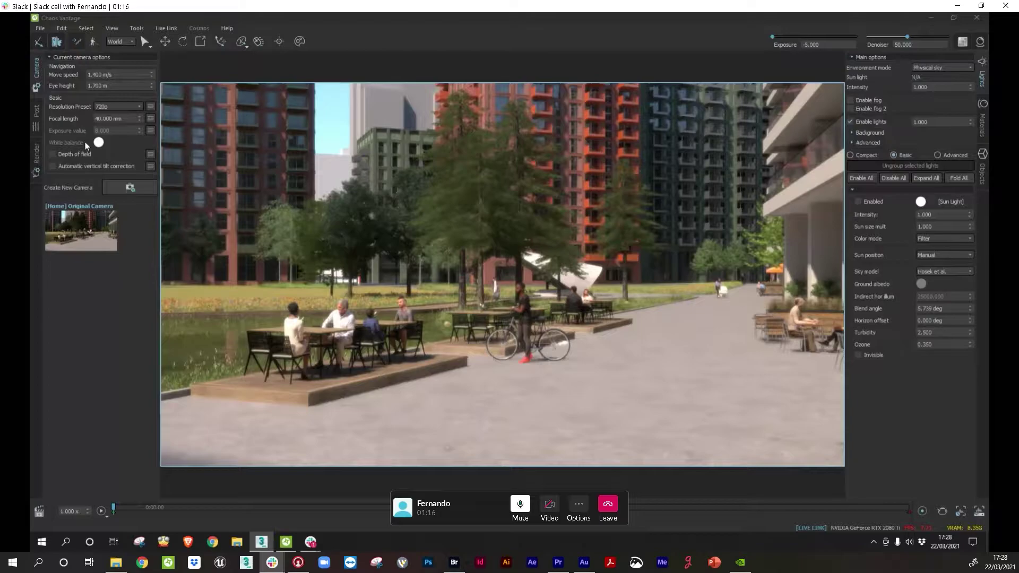
- Pause and resume the live-link rendering of the plaza view to bring in the added people
click(78, 65)
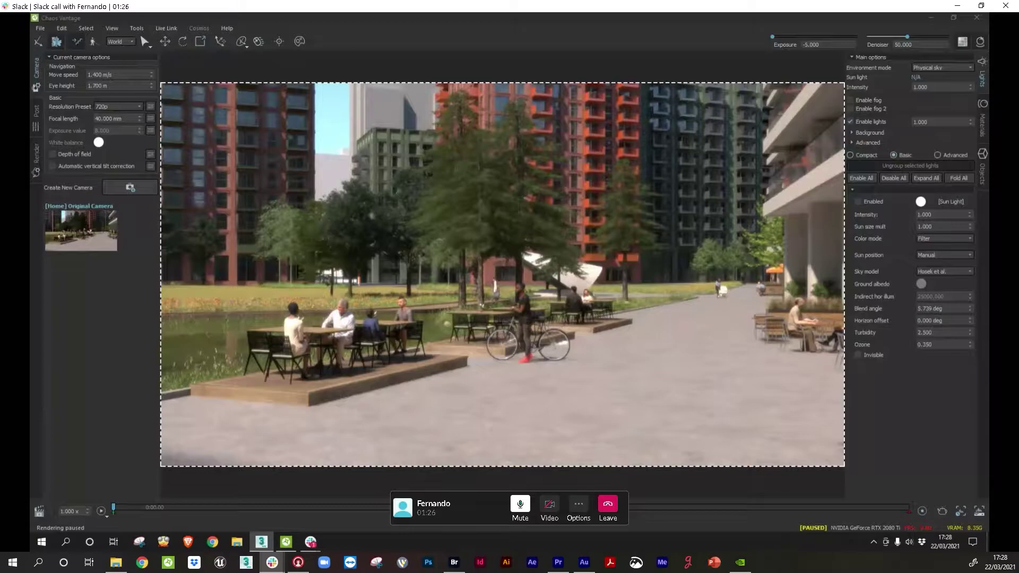
click(37, 41)
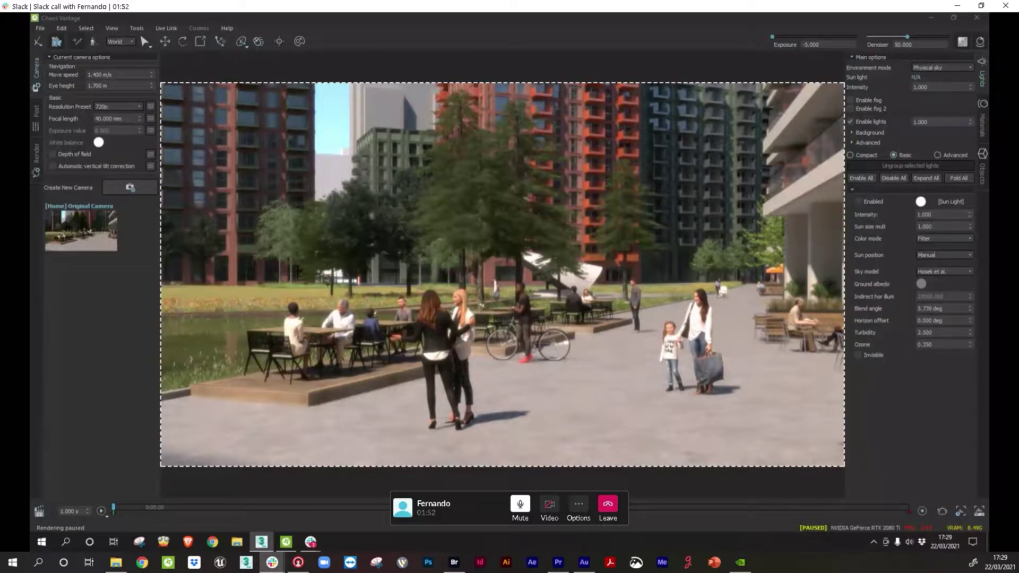
click(38, 41)
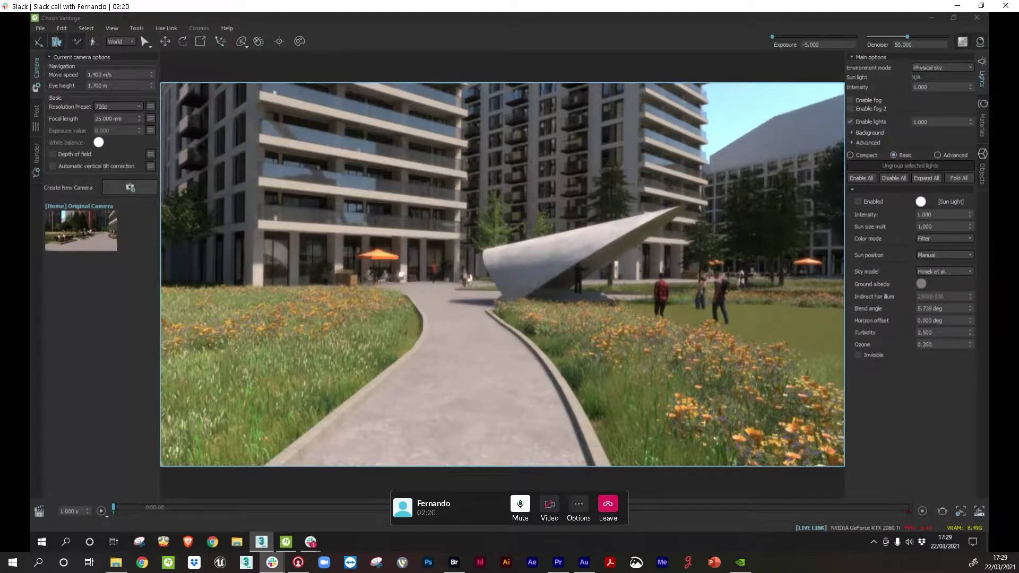
- Mark the flower meadow beside the curved path, and pause and resume rendering to update the view
mouse_move(169, 362)
mouse_down()
mouse_move(353, 337)
mouse_move(380, 346)
mouse_move(173, 456)
mouse_move(137, 398)
mouse_move(169, 362)
mouse_up()
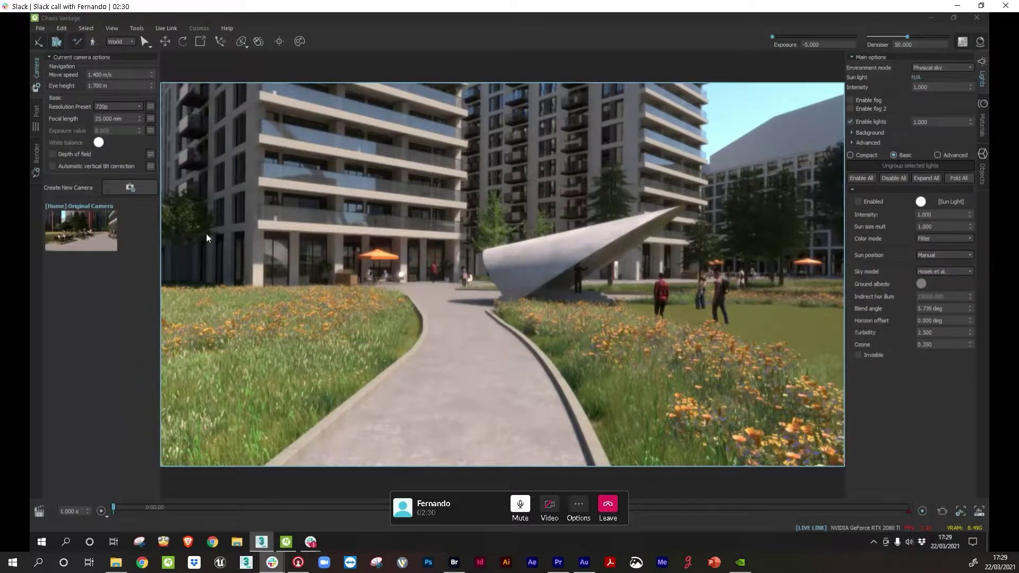
click(38, 42)
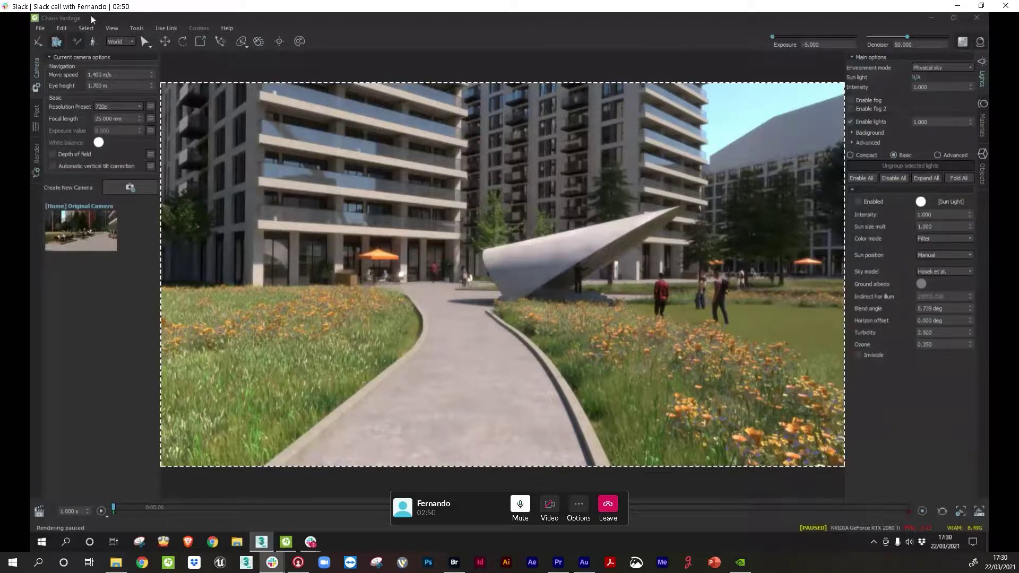
click(39, 42)
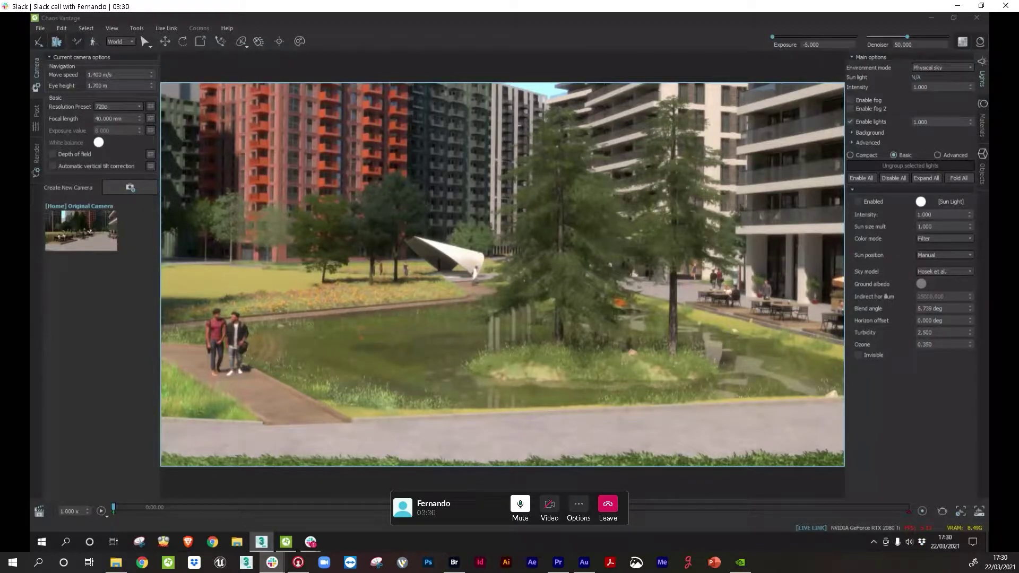
- Draw a freehand line across the shared view along the pond's near bank
mouse_move(853, 422)
mouse_down()
mouse_move(637, 378)
mouse_move(257, 391)
mouse_move(130, 379)
mouse_up()
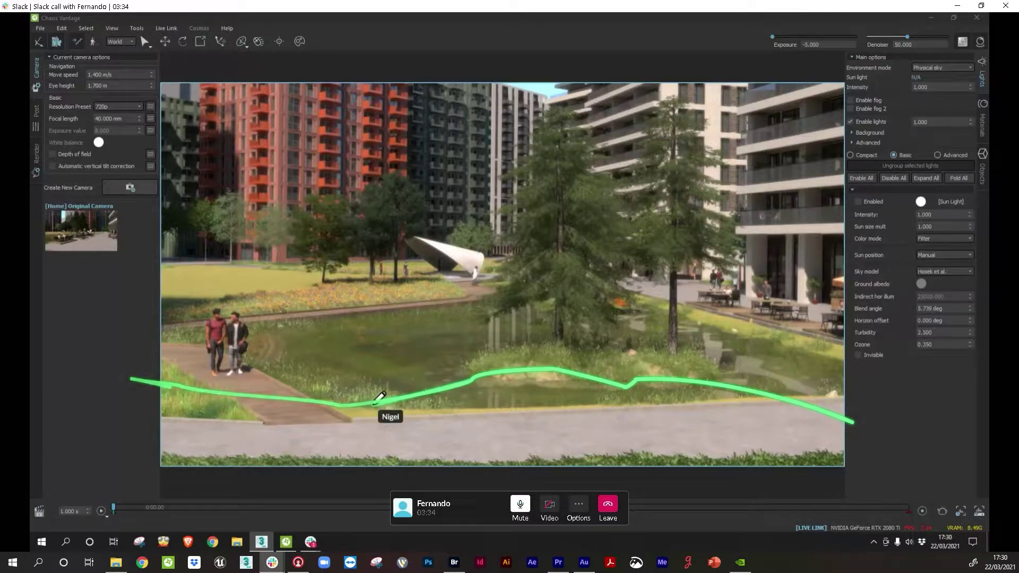
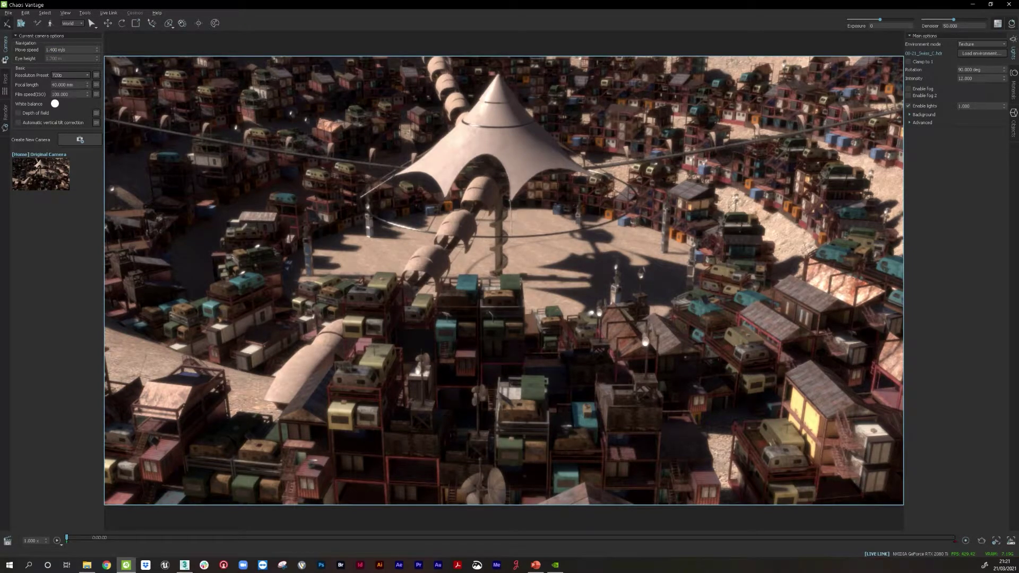
- Fly the camera around the stacked caravan settlement to examine the central tent canopy and surrounding structures
key(w)
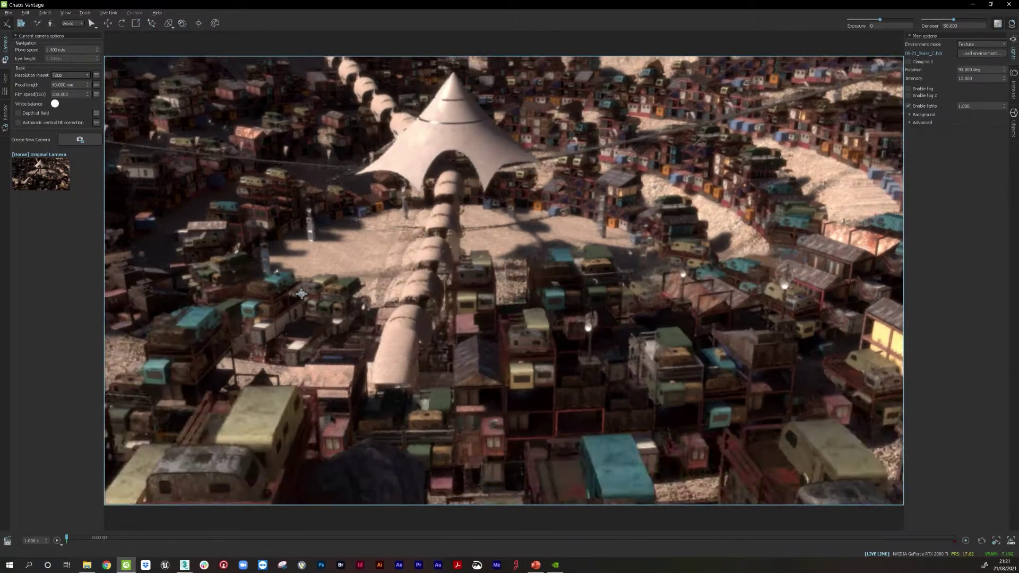
key(s)
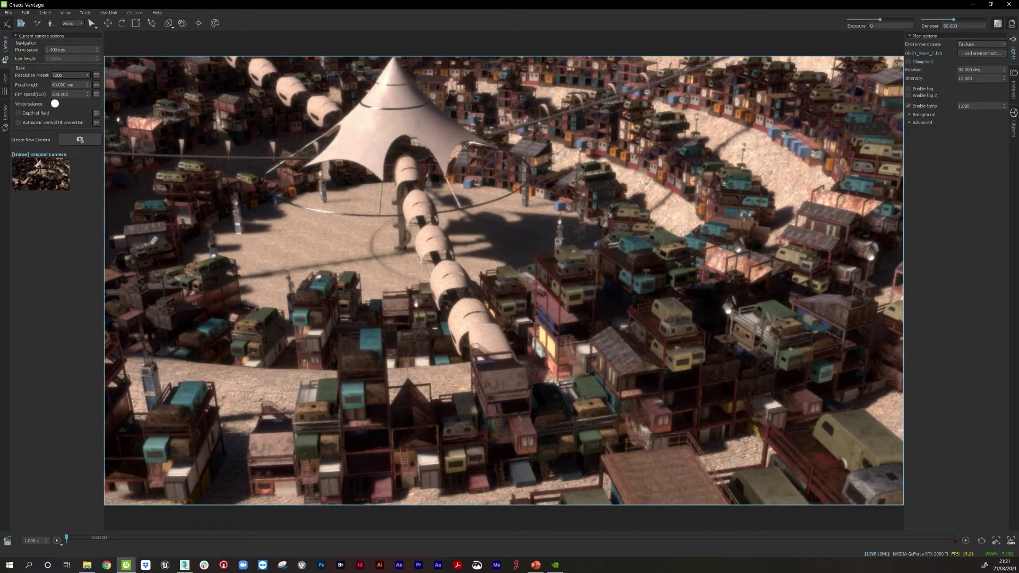
key(a)
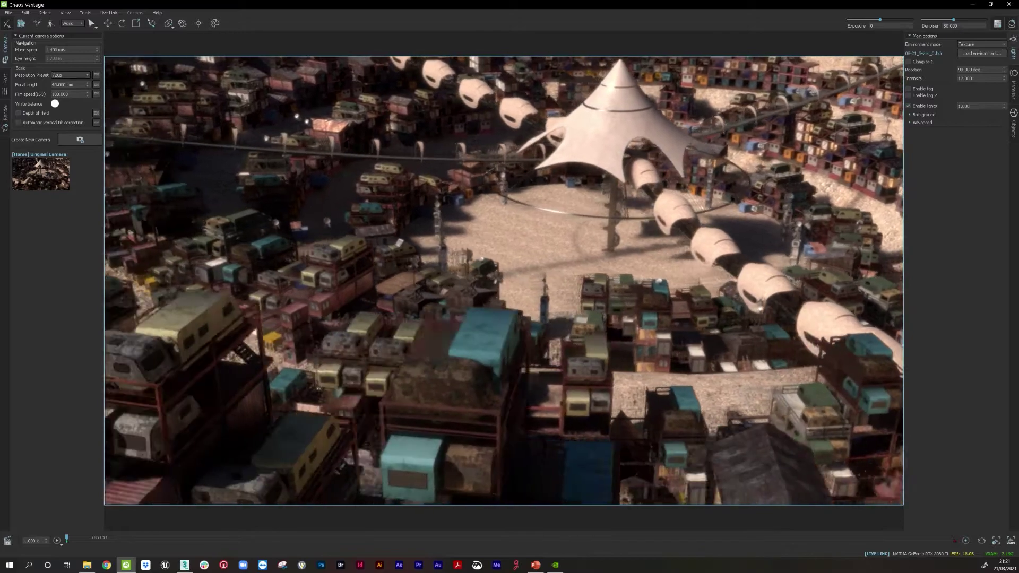
key(a)
key(w)
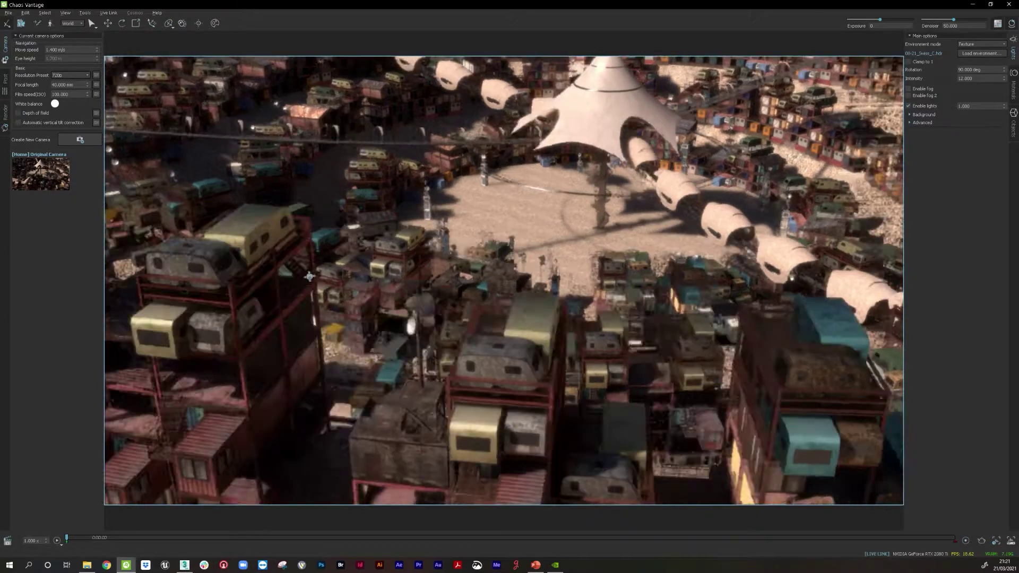
key(w)
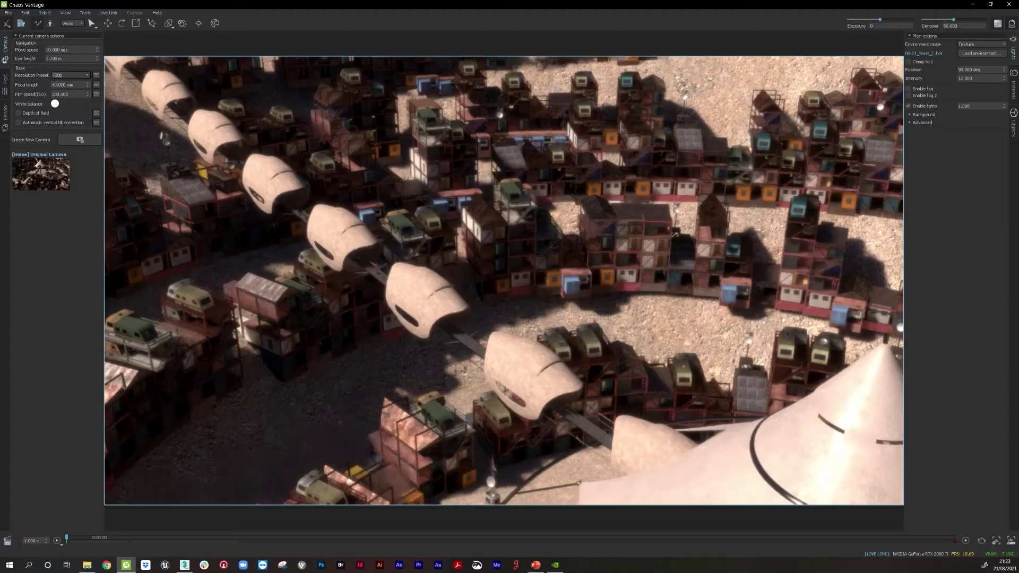
- Display the Vantage viewport full screen and fly beneath the canopy to examine the central column and elevated walkways
key(F11)
key(w)
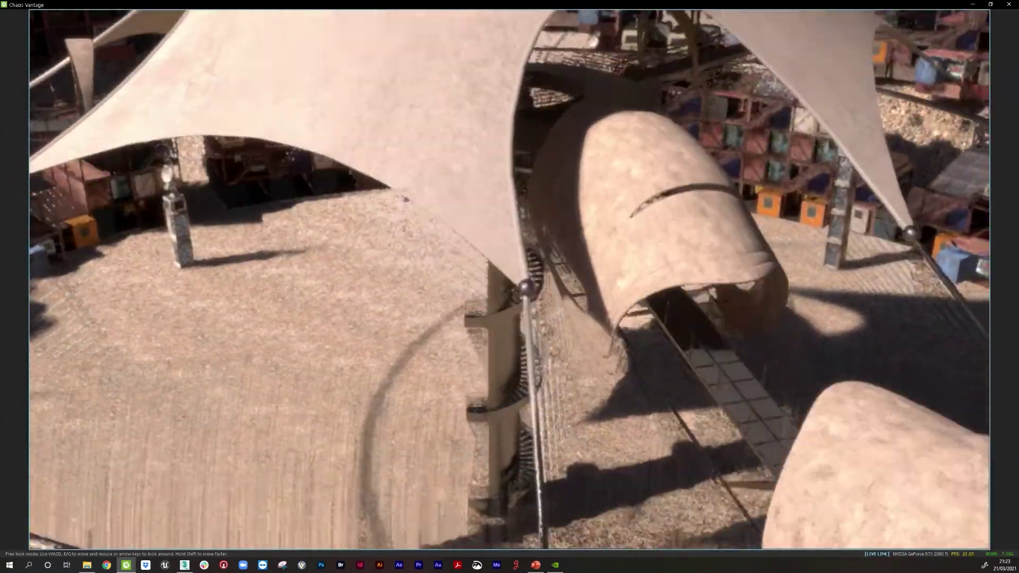
key(Up)
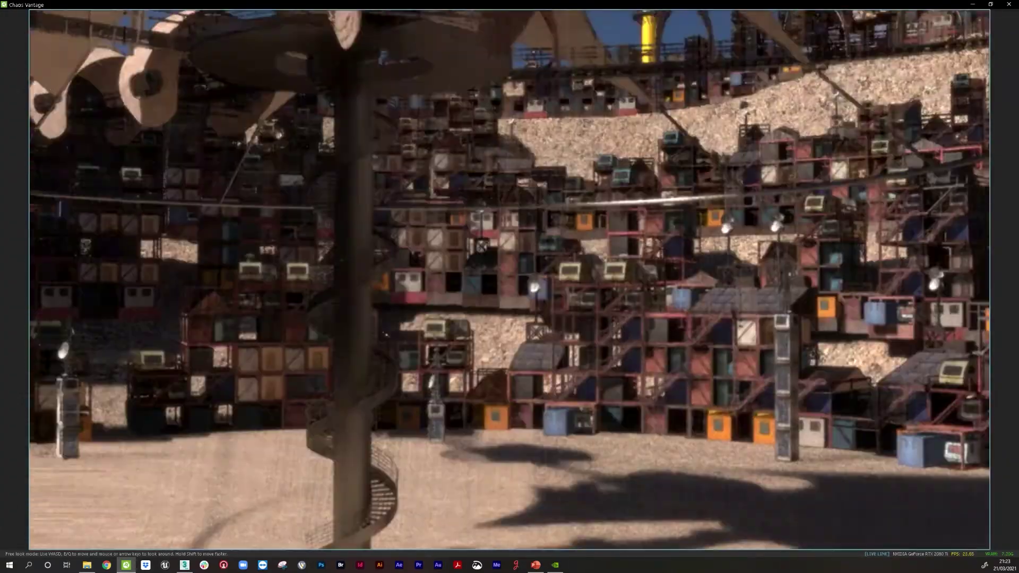
key(w)
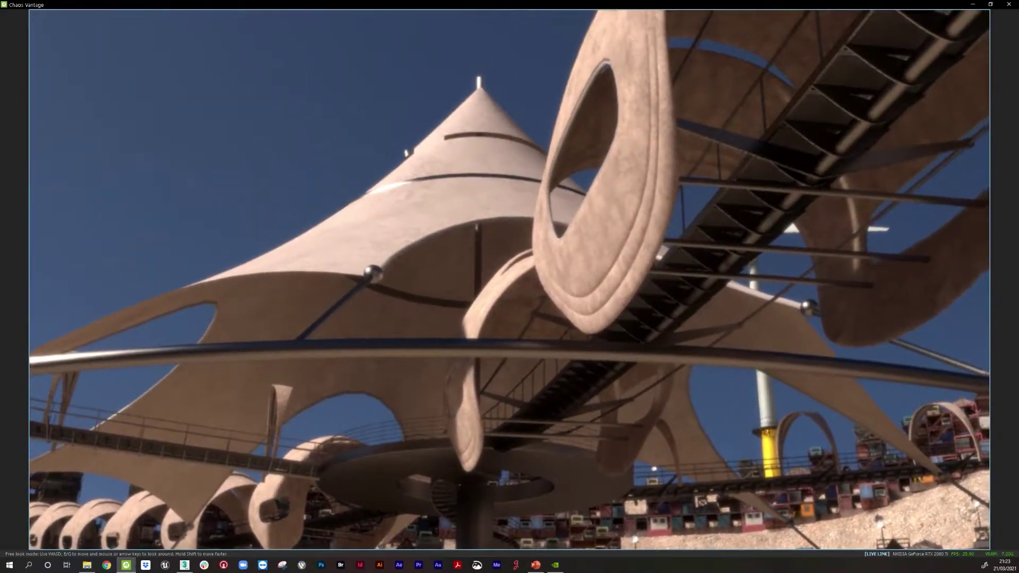
key(Right)
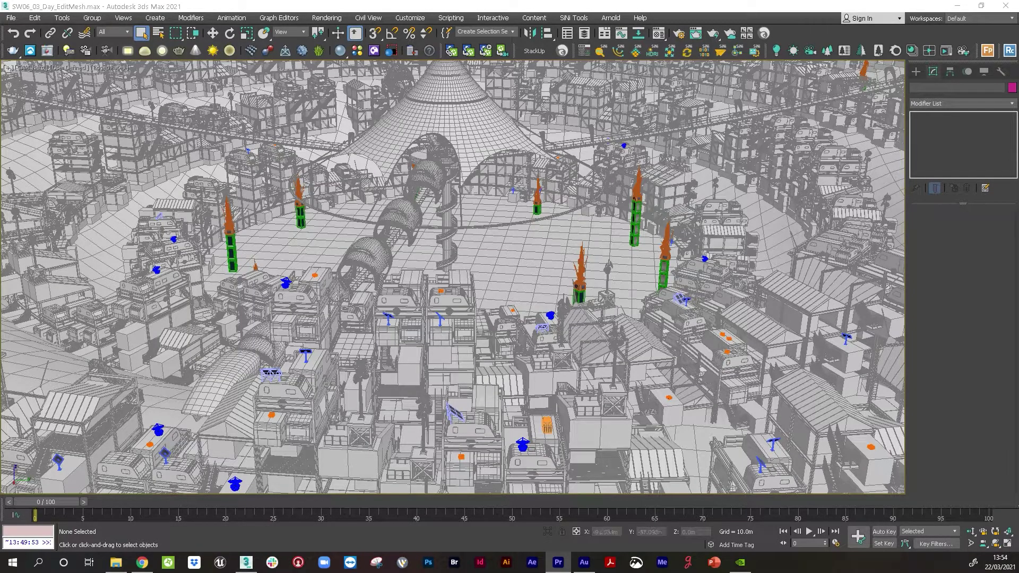
- Unfreeze all objects in the 3ds Max scene
right_click(375, 148)
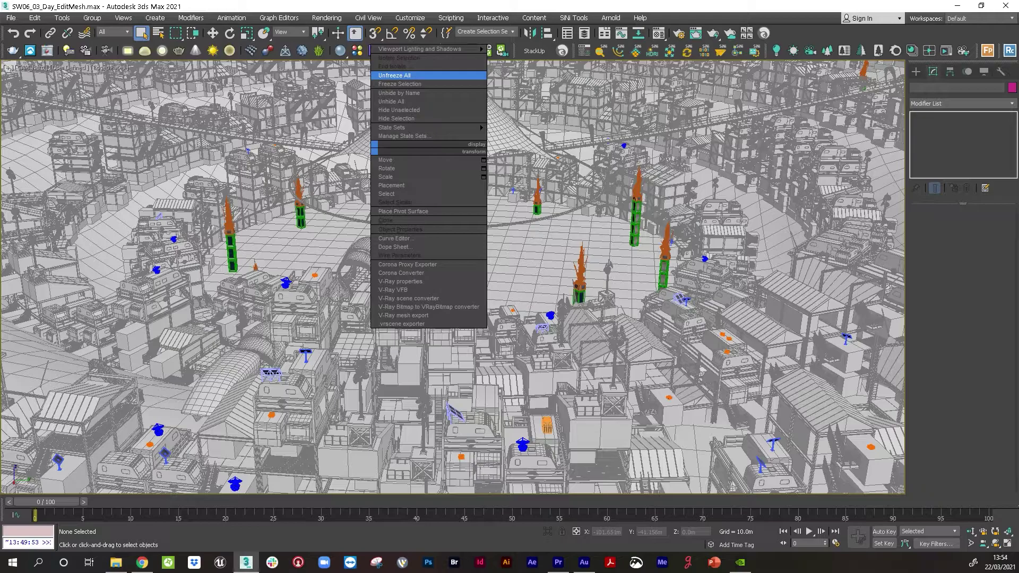
click(395, 75)
click(513, 293)
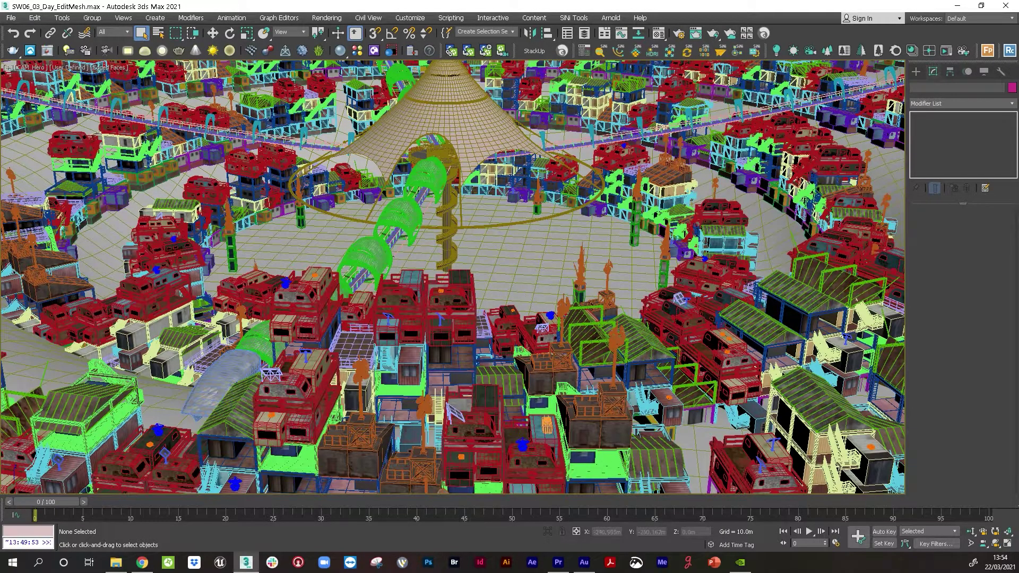
- Make the !Cameras and SiNi_HDRI_Lights layers visible and close the layer list
click(584, 33)
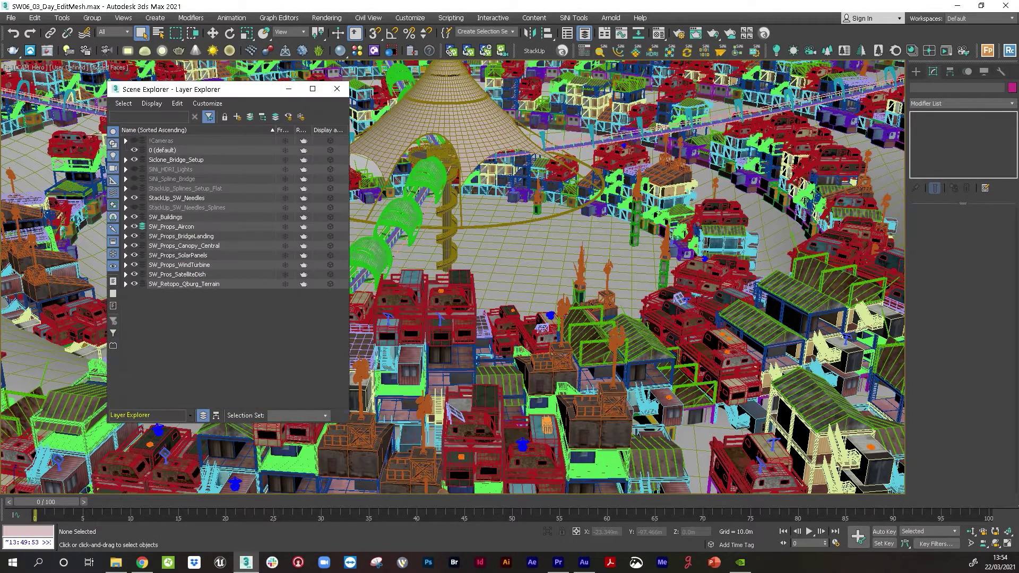
click(134, 141)
click(134, 169)
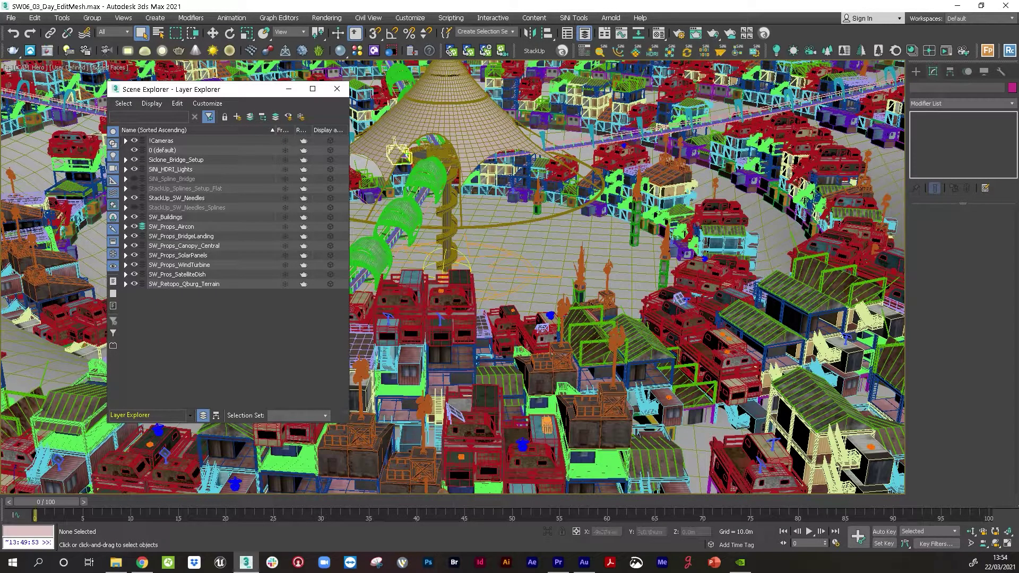
click(337, 89)
- Select the Illumi compass helper and choose 05-23_Sunset_B.hdr as a custom single HDRI to add to its list
click(500, 270)
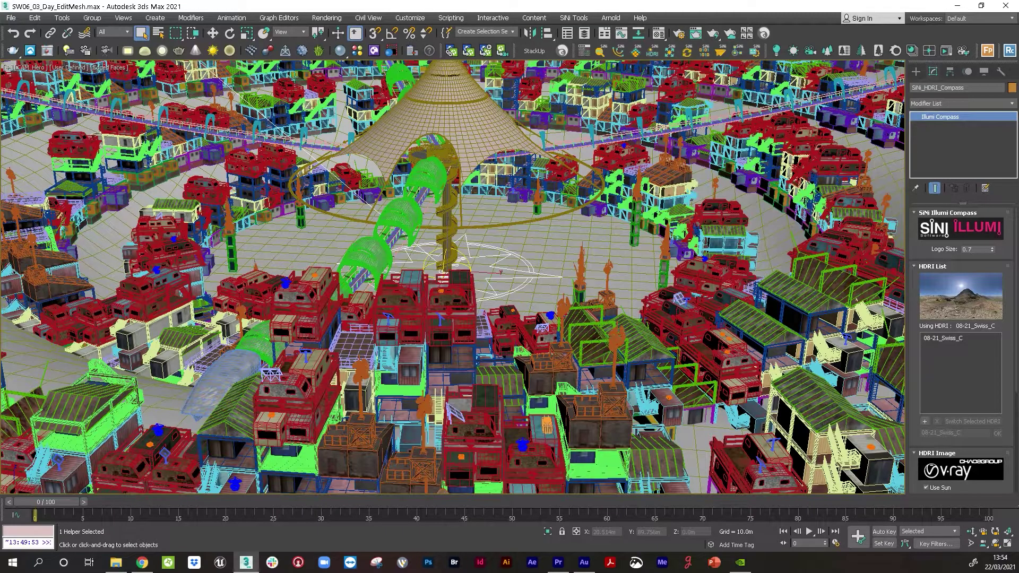
click(925, 421)
click(309, 140)
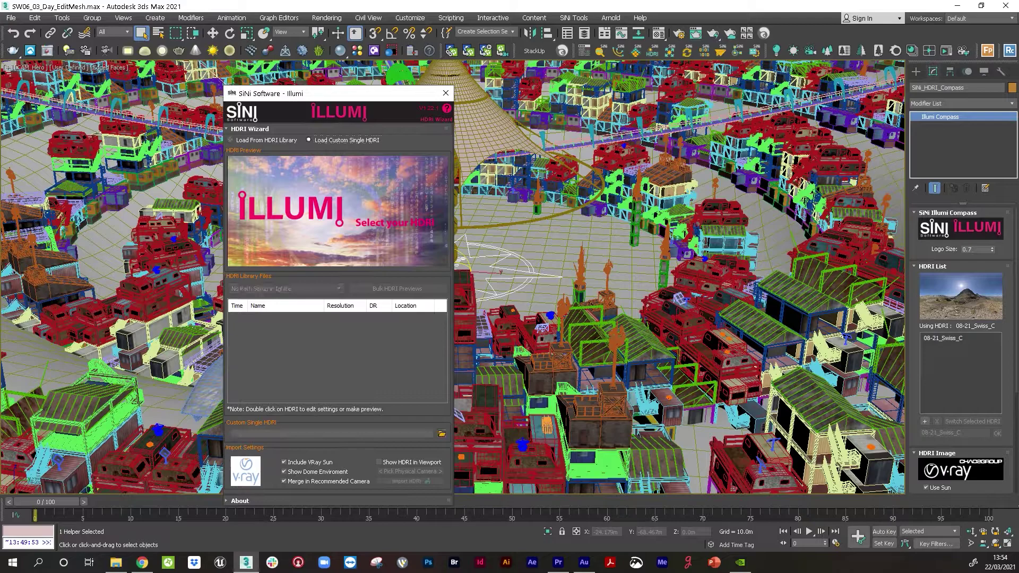
click(442, 433)
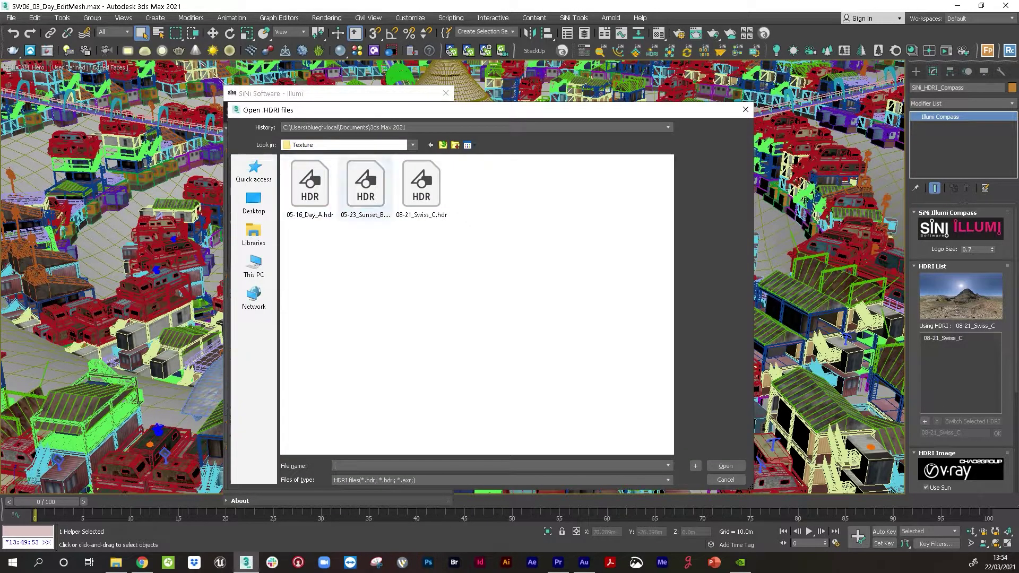
click(365, 186)
click(726, 466)
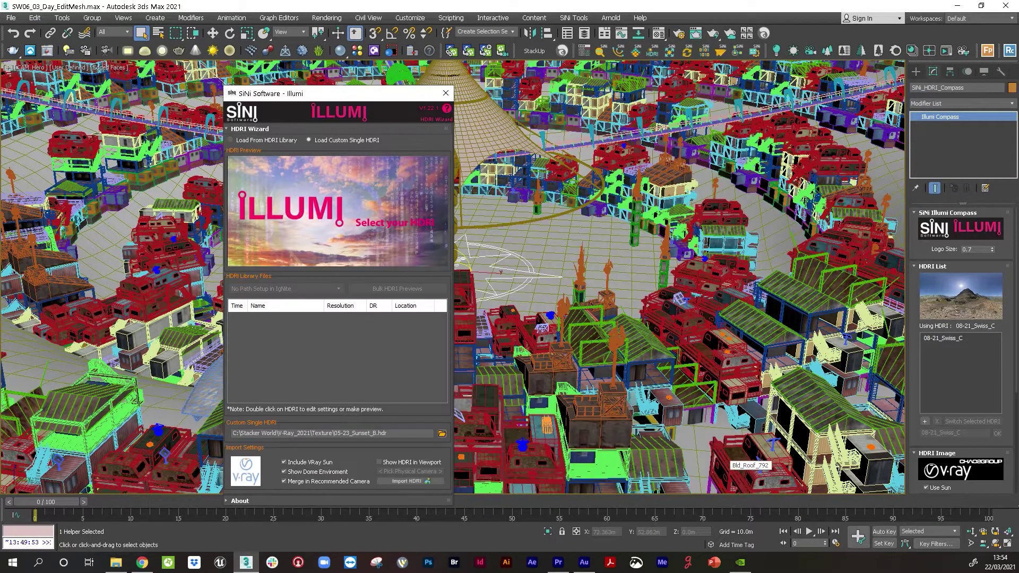
- Import the sunset HDRI with Merge in Recommended Camera off and CAM_Hero as the physical camera
click(284, 482)
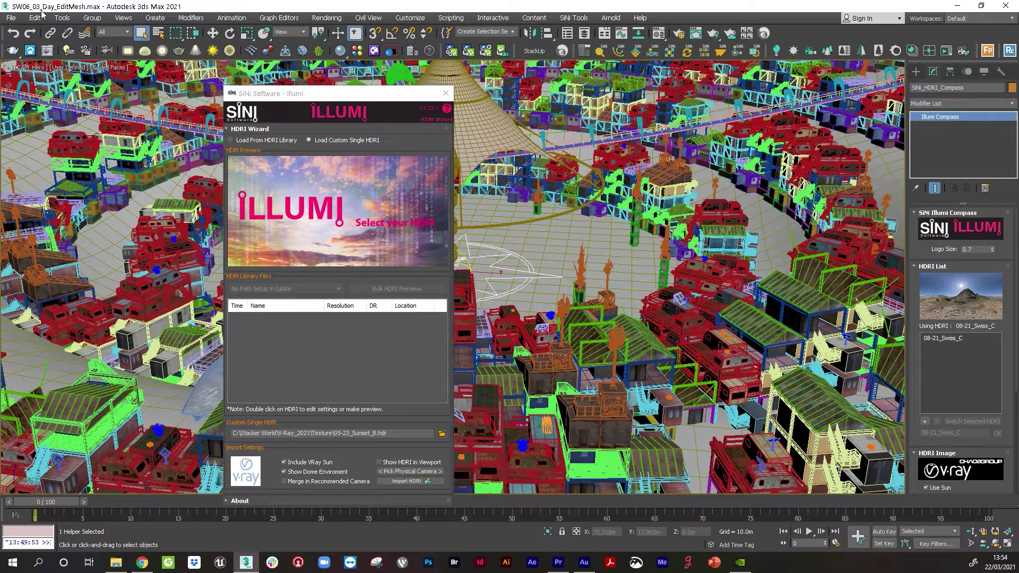
click(411, 472)
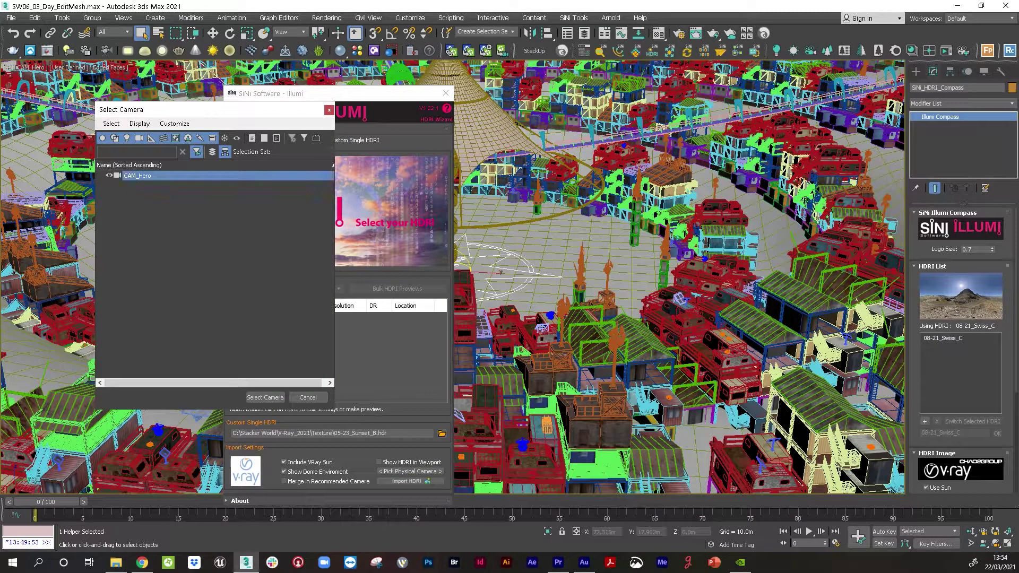
click(265, 398)
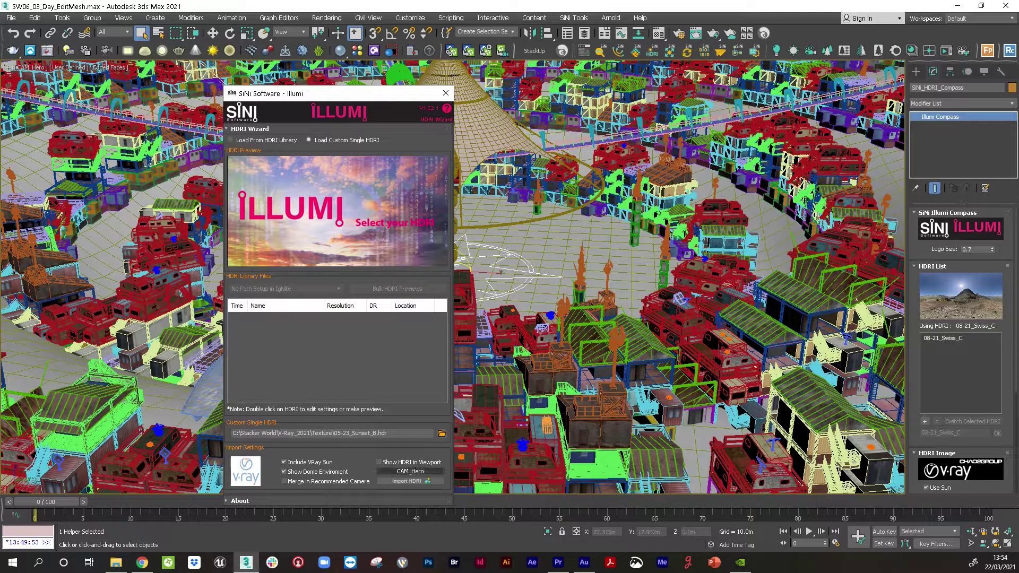
click(406, 481)
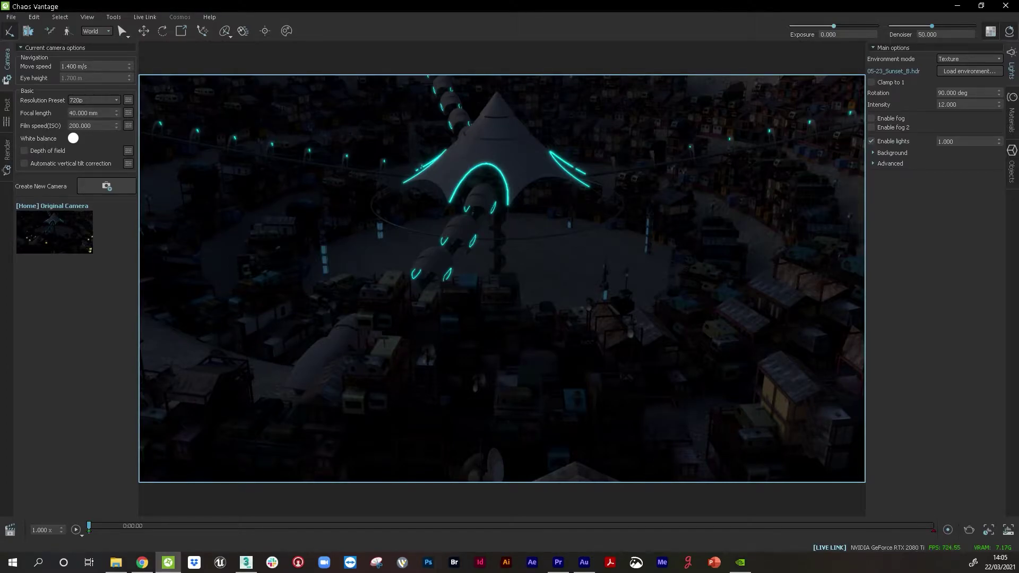
key(w)
key(d)
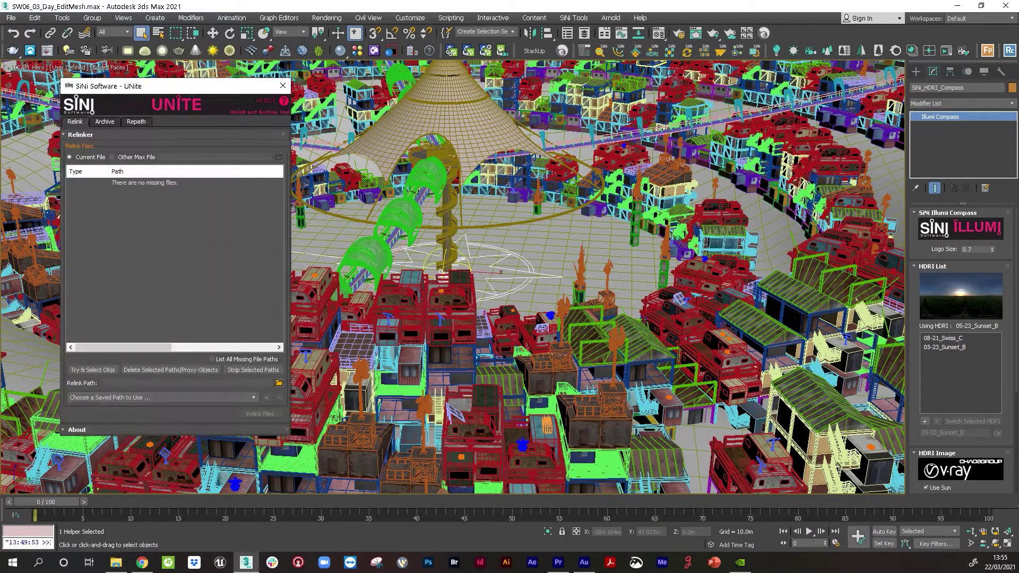
- Repath all the listed texture files to the Texture_Night folder inside StackUp_SW_Buildings using UNite, and close UNite
click(136, 121)
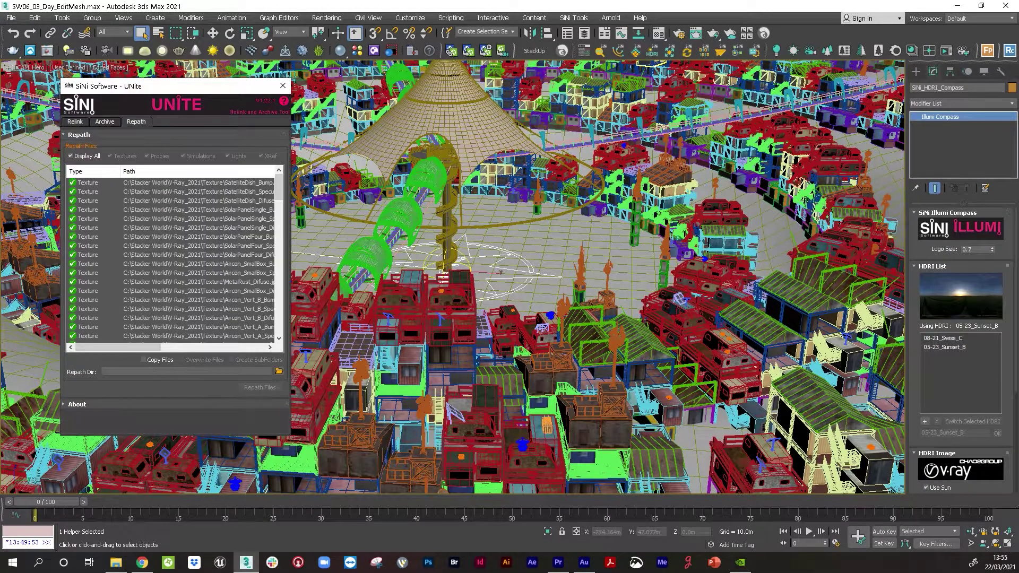
click(169, 183)
scroll(170, 260, down, 10)
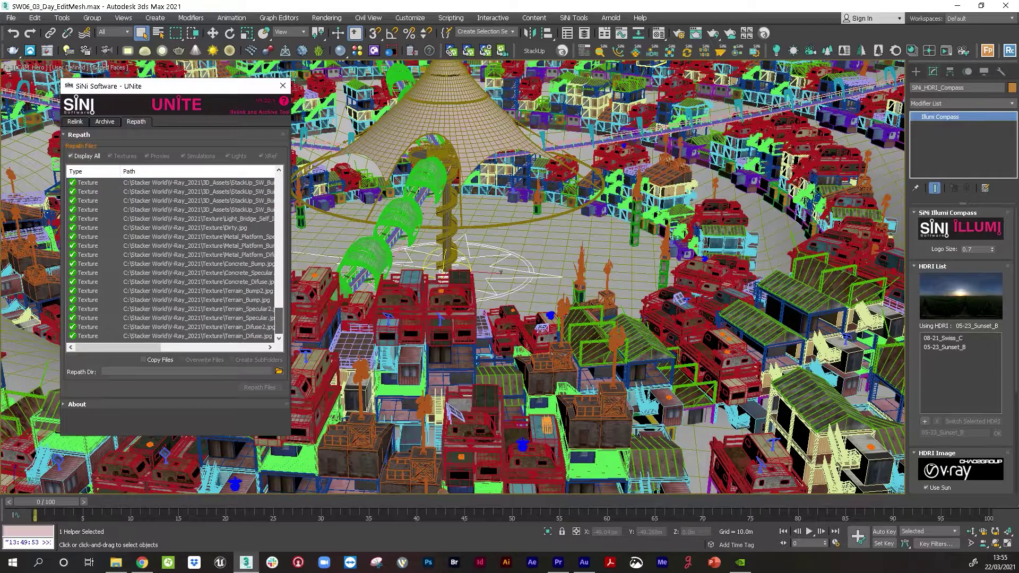
shift+click(170, 336)
click(278, 371)
click(308, 120)
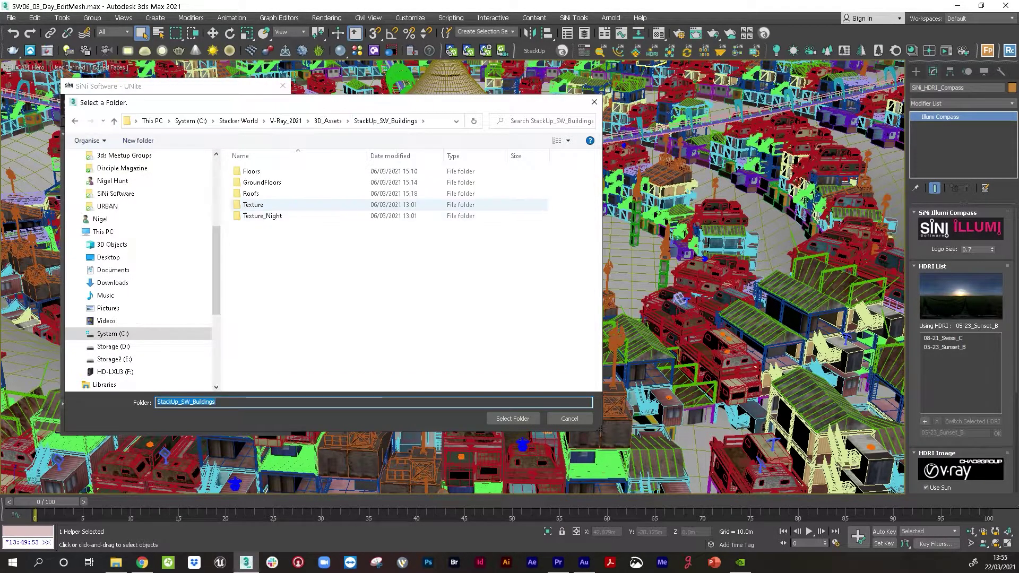
double_click(262, 216)
click(512, 419)
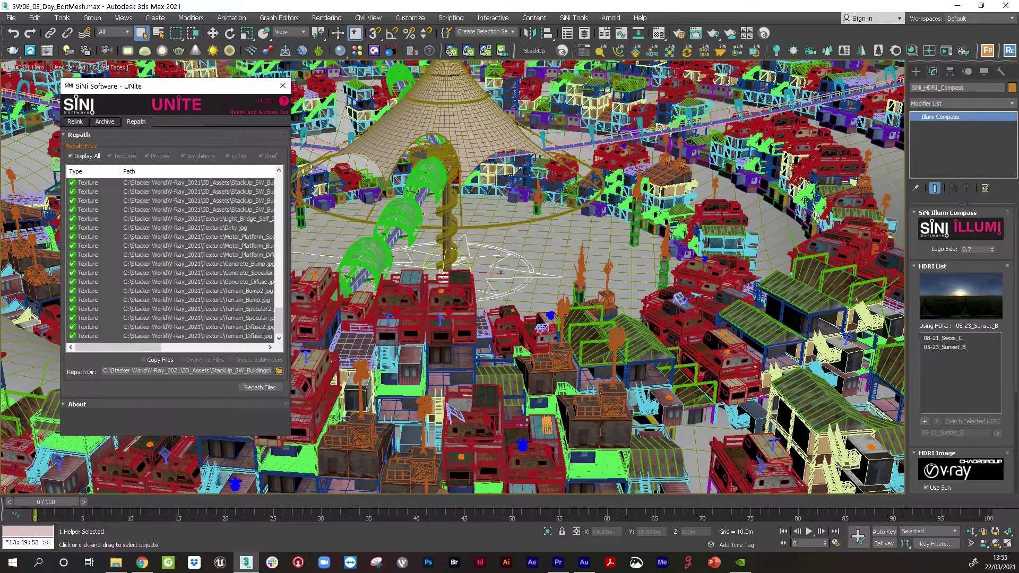
click(259, 387)
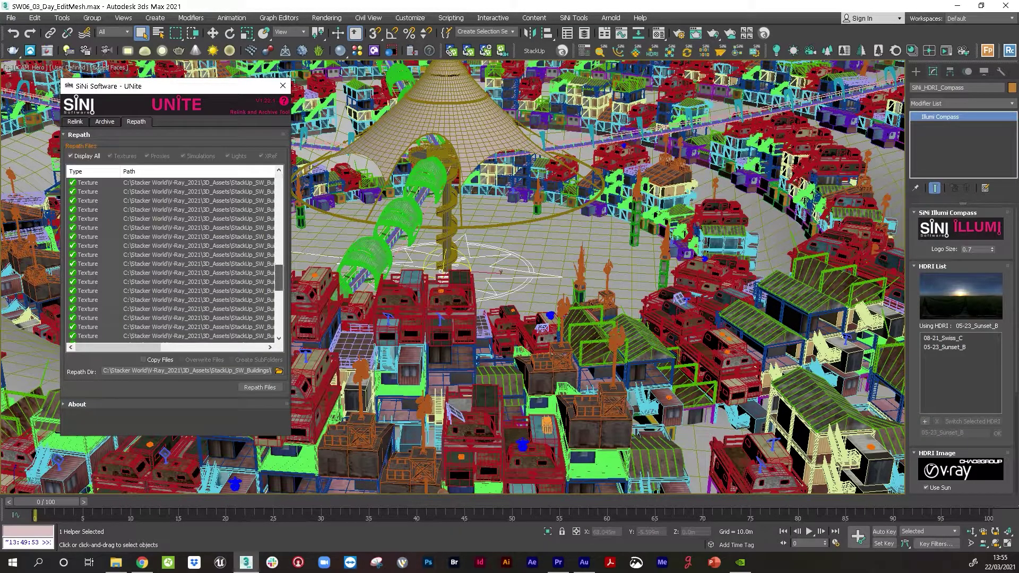
click(283, 85)
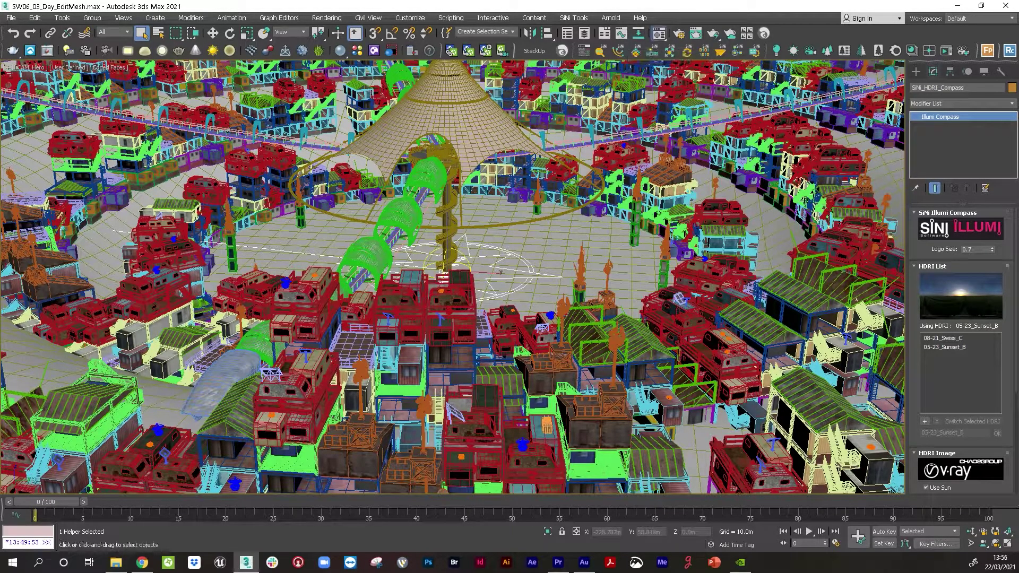
- Sample the Bld_Floor_05 material from the building into the first material slot and set its self-illumination multiplier to 50
key(m)
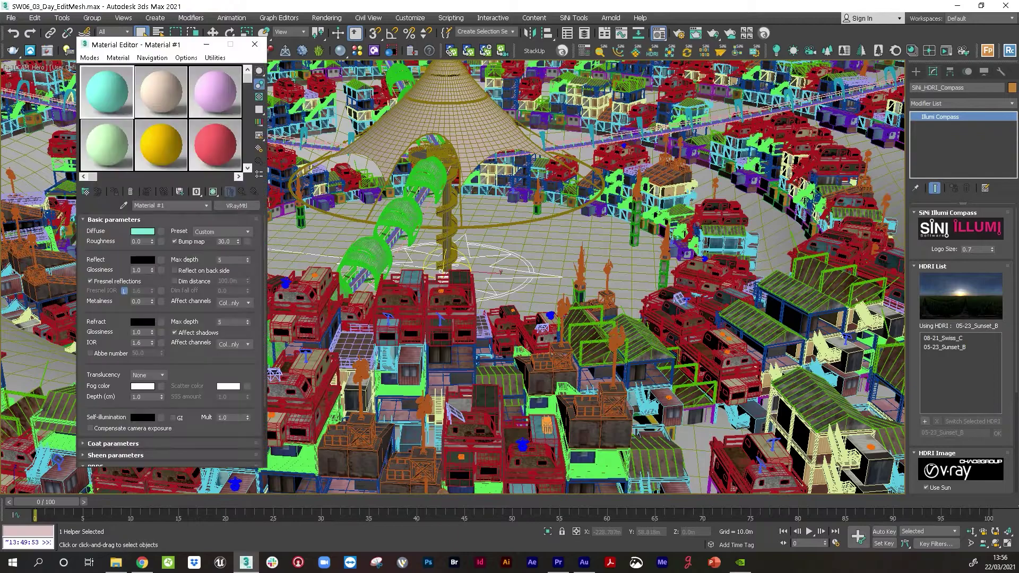
click(124, 206)
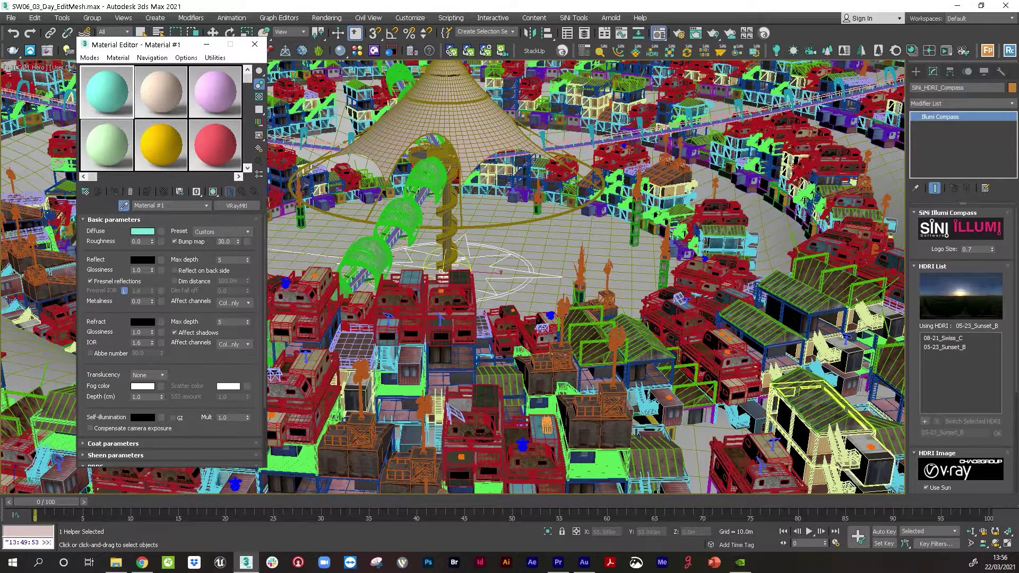
click(828, 420)
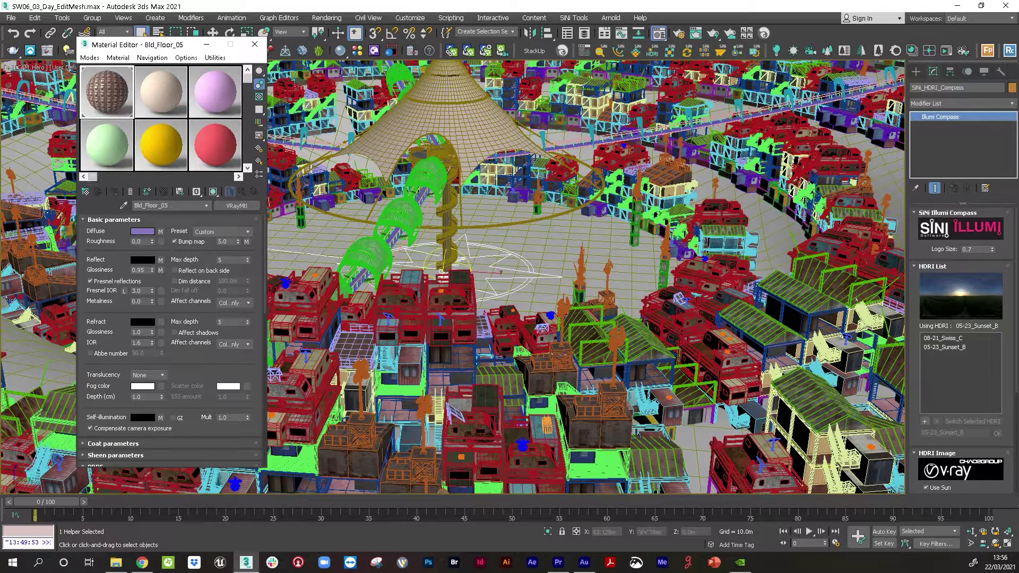
double_click(228, 418)
text(50)
key(Return)
- Sample the Bld_Roof_03 material into the second material slot and set its self-illumination multiplier to 50
click(161, 91)
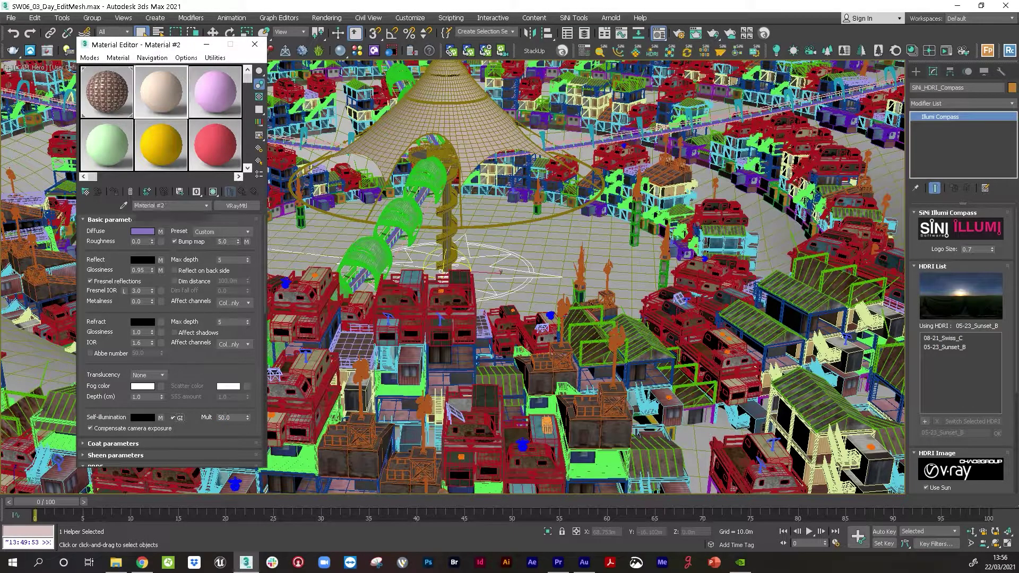
click(123, 205)
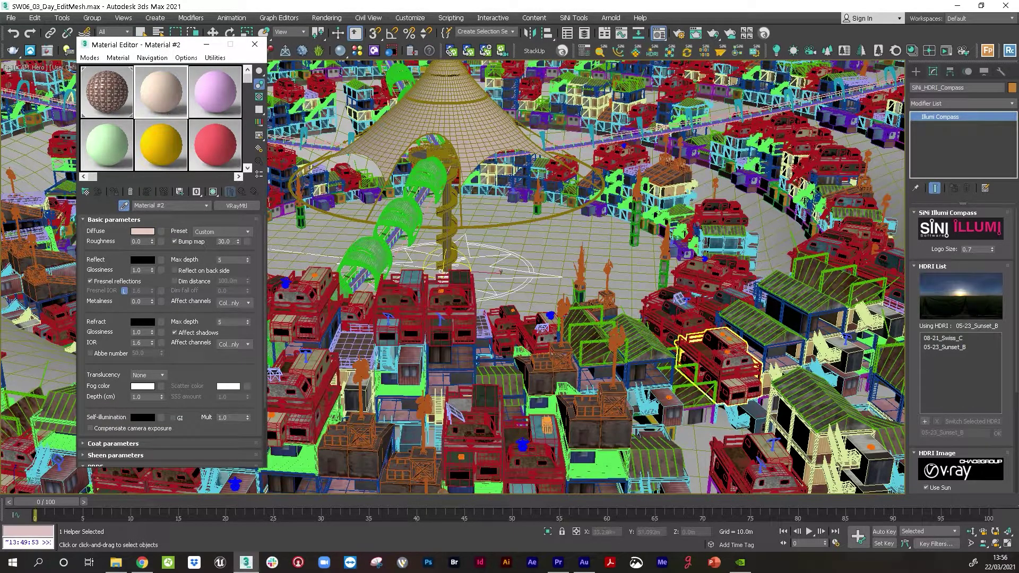
click(719, 366)
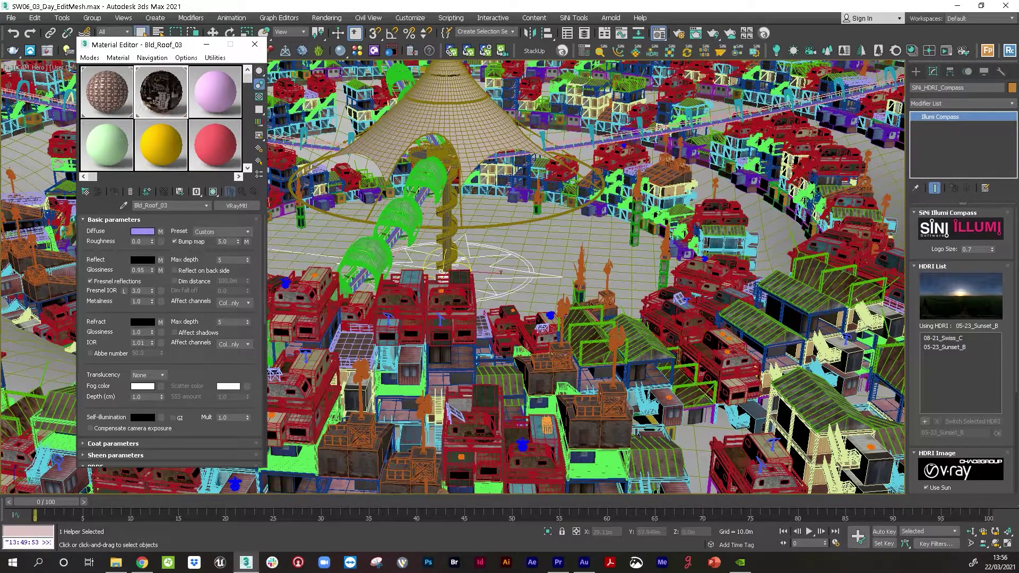
double_click(228, 418)
text(50)
key(Return)
click(161, 417)
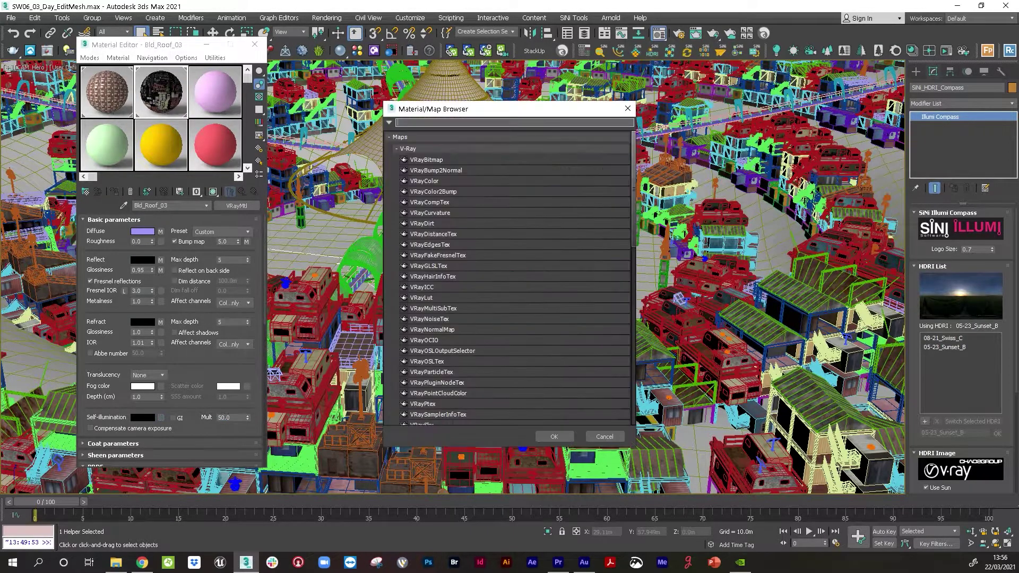
key(Escape)
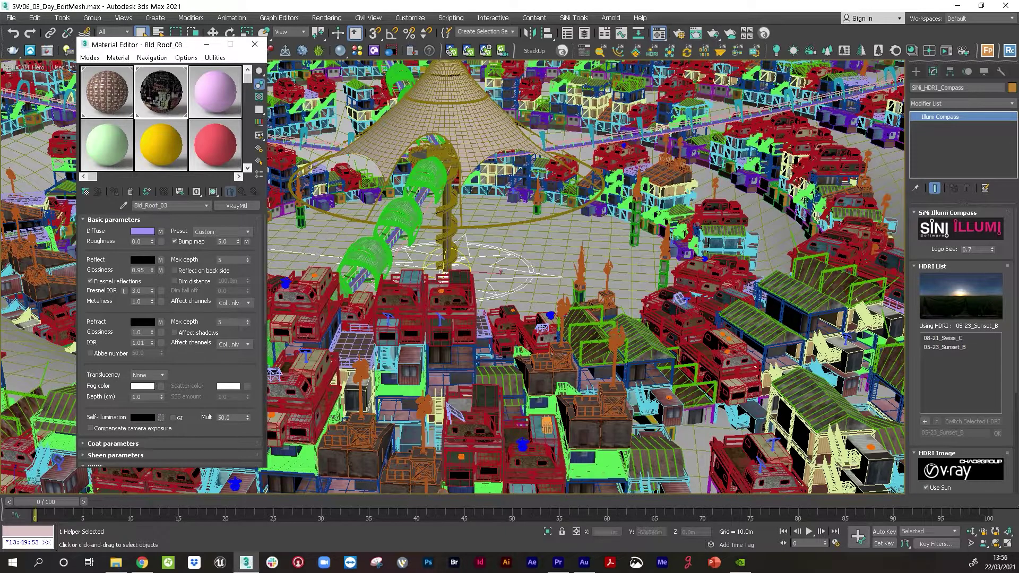
- Sample the Bld_Roof_08 material into the third material slot, set its self-illumination multiplier to 50, and close the Material Editor
click(215, 92)
click(123, 205)
click(450, 308)
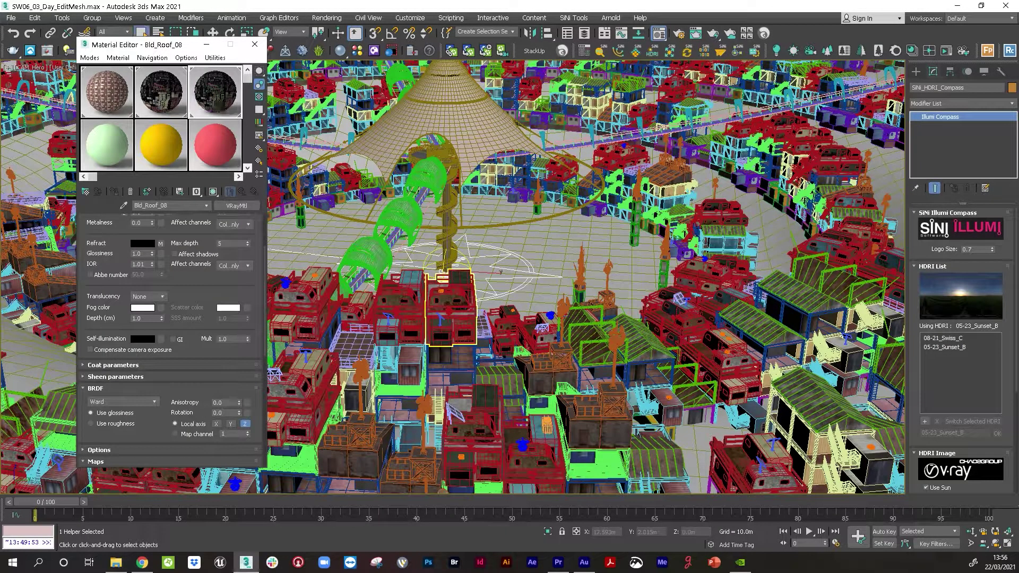
double_click(229, 339)
text(50)
key(Return)
click(162, 339)
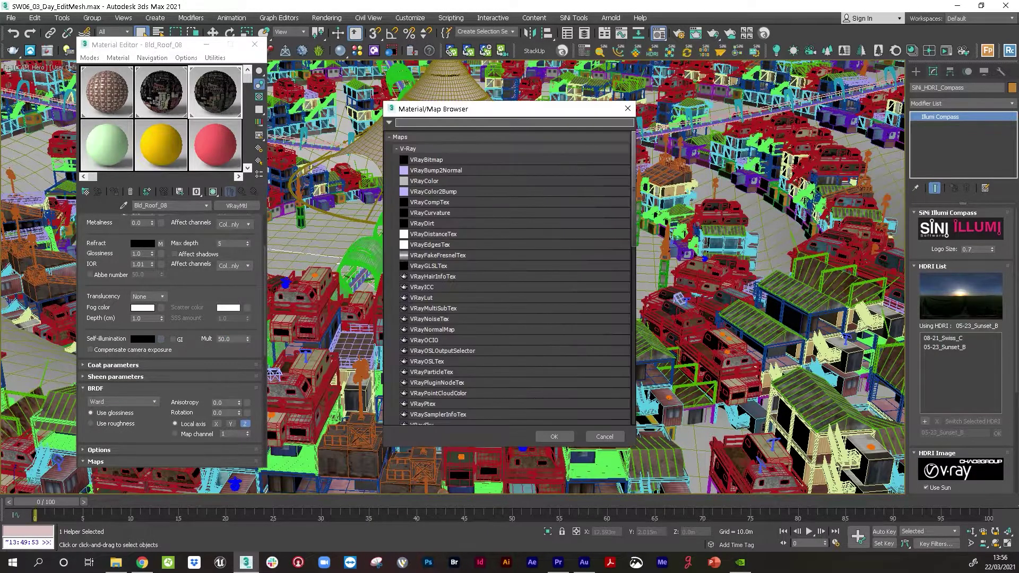
click(627, 106)
click(256, 44)
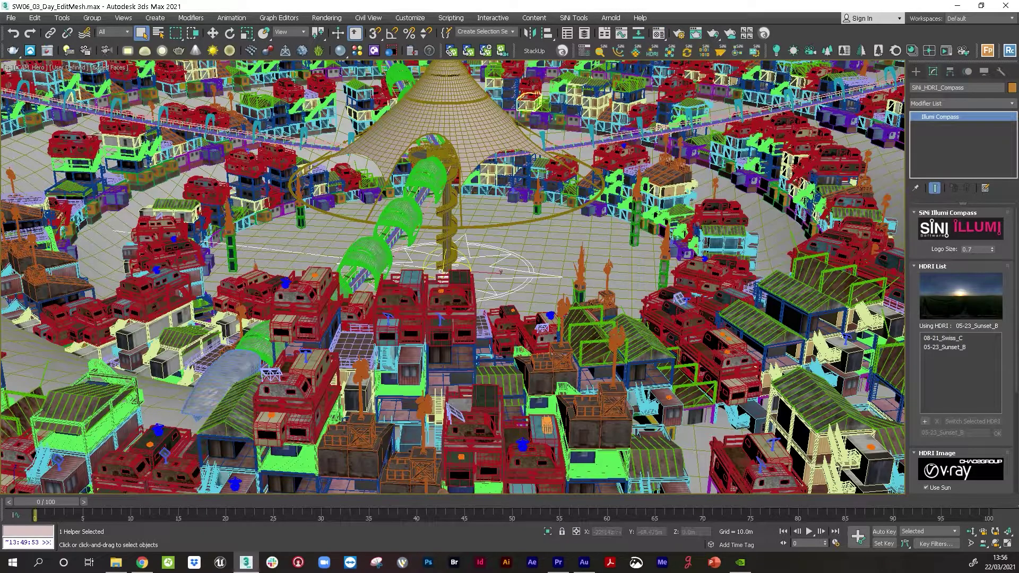
- Sample the Bridge_Canopy material into the fourth slot and set the self-illumination multiplier of its Light sub-material to 50
click(428, 178)
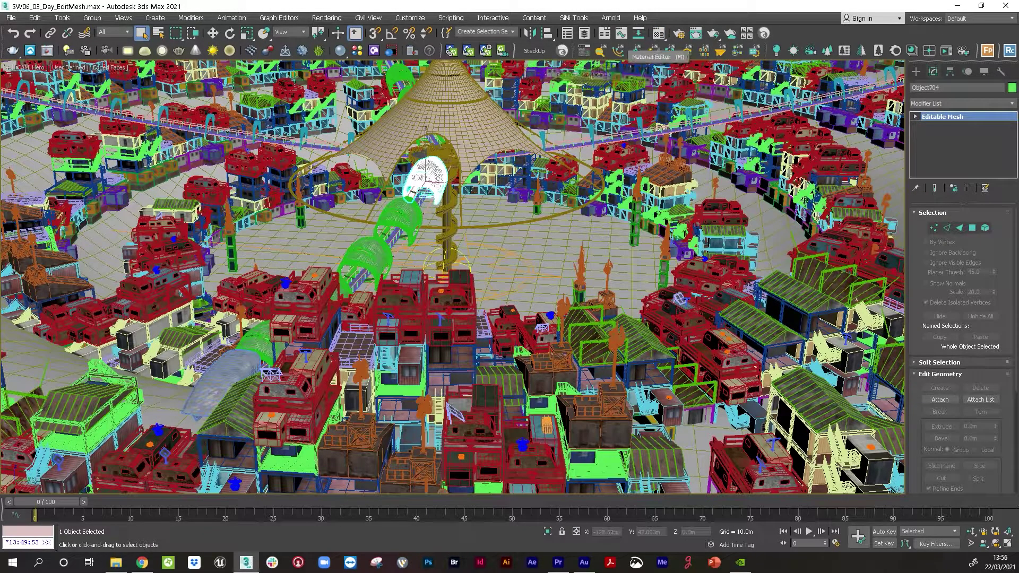
click(659, 33)
click(106, 144)
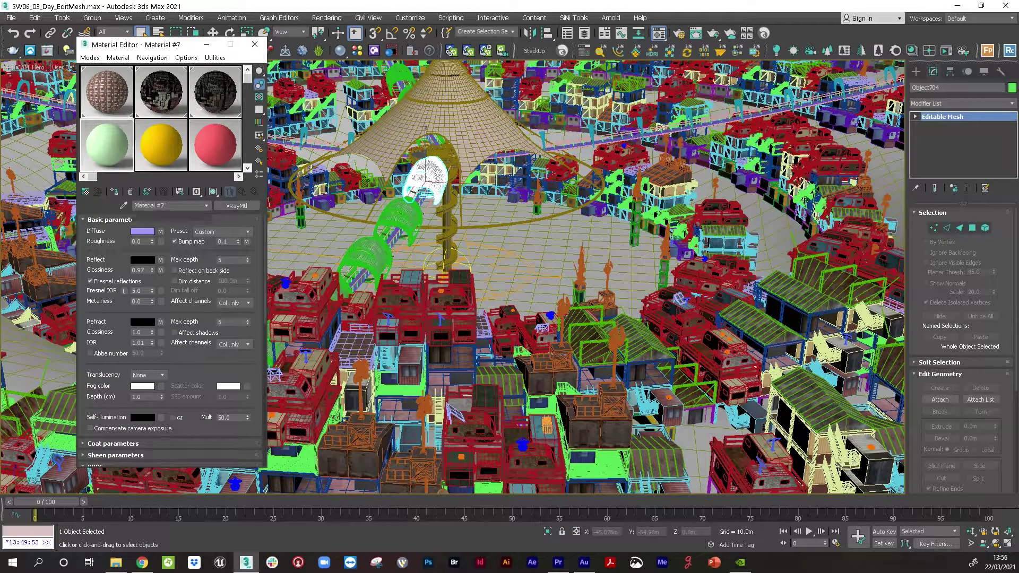
click(123, 205)
click(428, 178)
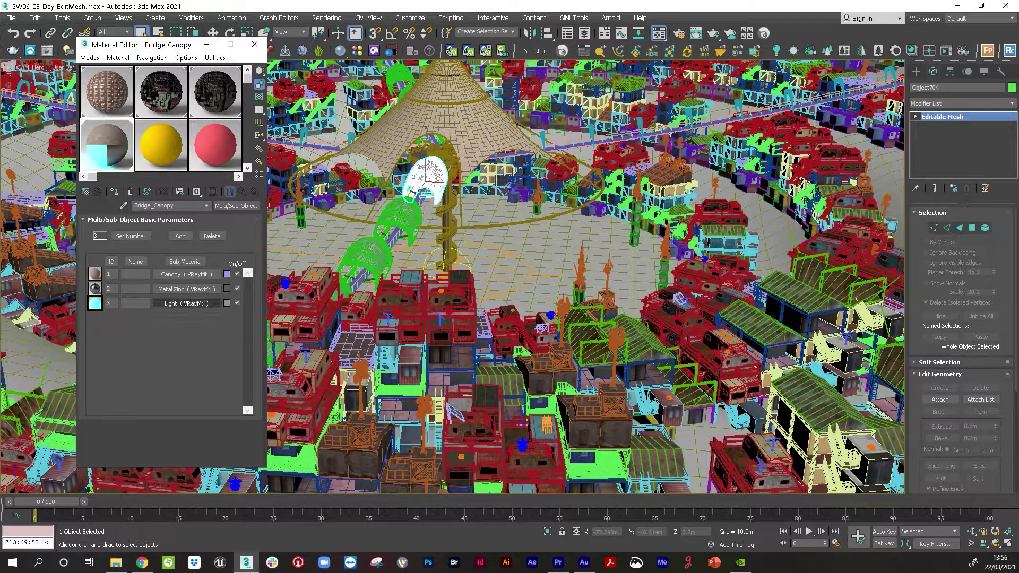
click(196, 291)
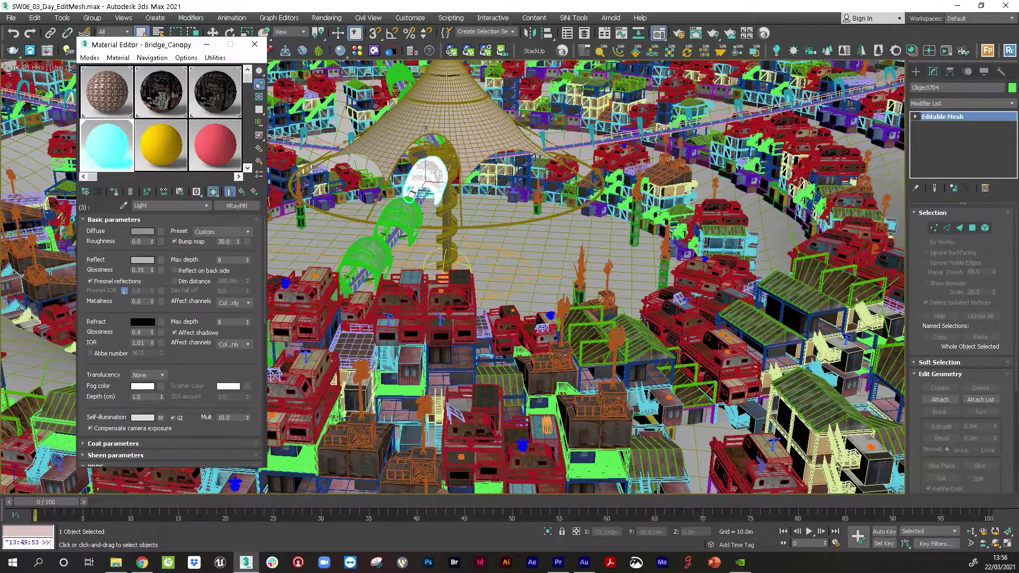
double_click(232, 418)
text(50.0)
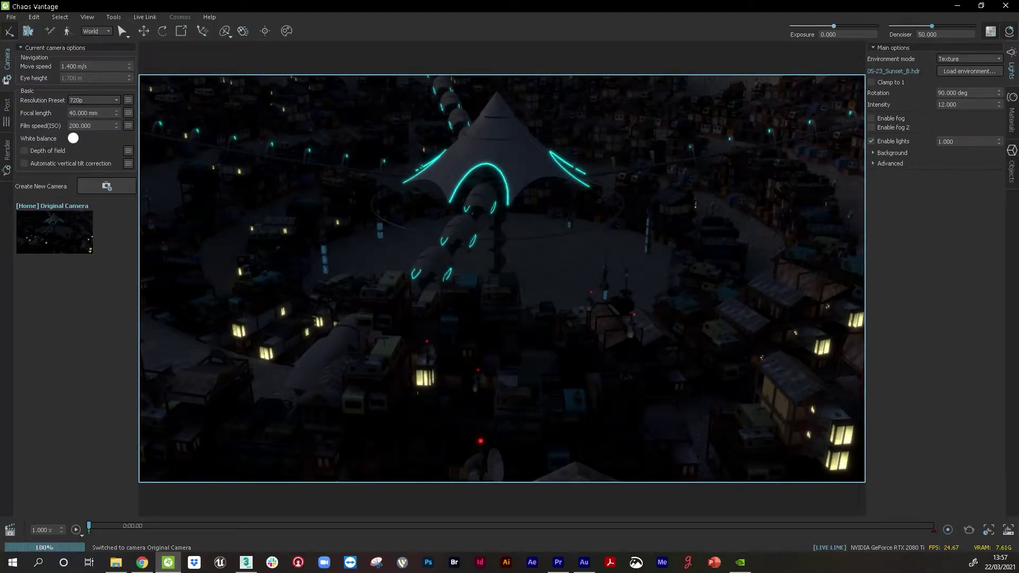
- Switch the Illumi compass in 3ds Max to the 08-21_Swiss_C HDRI and view the relit scene in Chaos Vantage
click(245, 562)
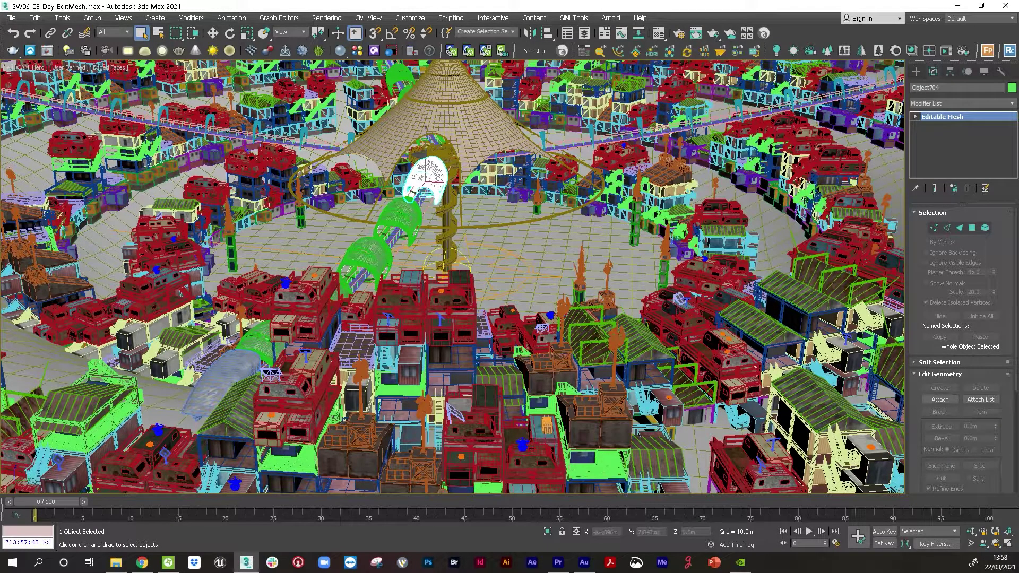
click(499, 268)
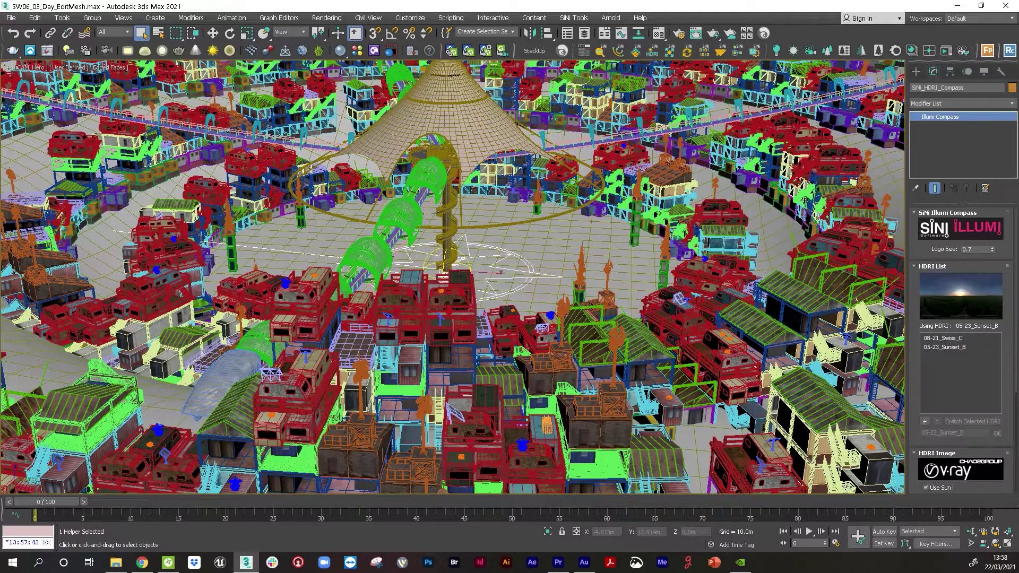
click(942, 338)
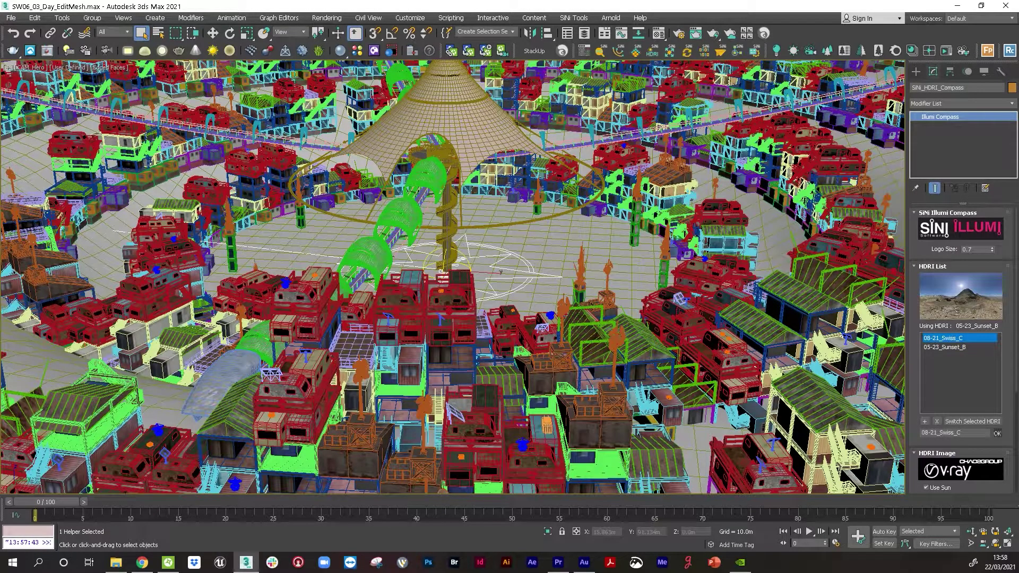
click(973, 421)
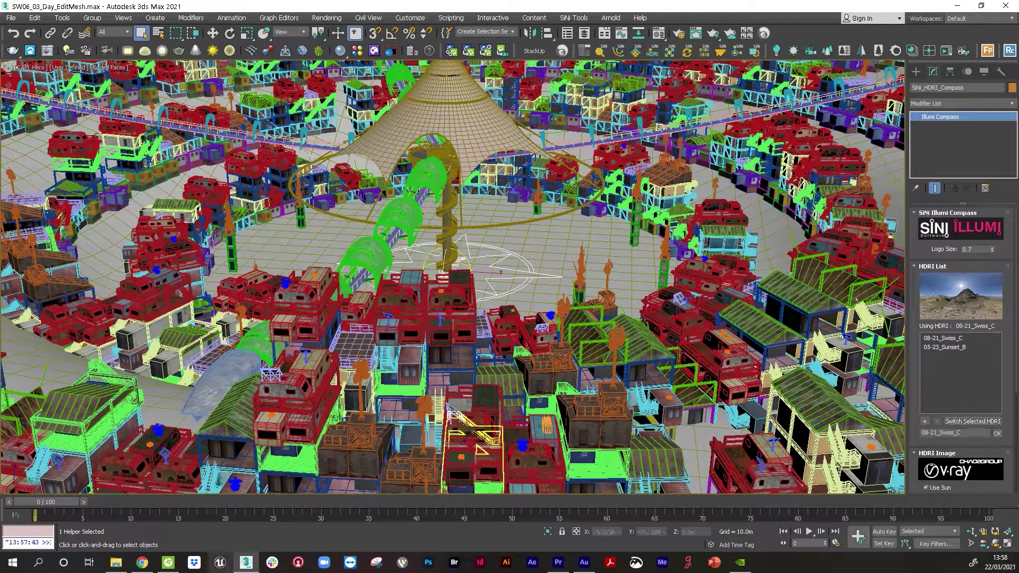
click(167, 562)
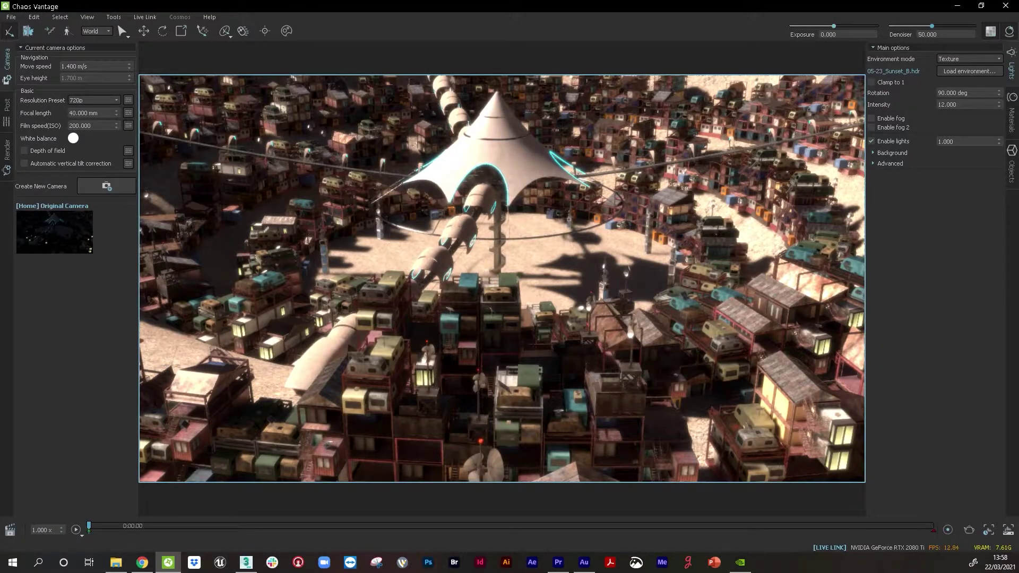
- Switch the Illumi compass in 3ds Max back to the 05-23_Sunset_B HDRI and return to Chaos Vantage
click(246, 562)
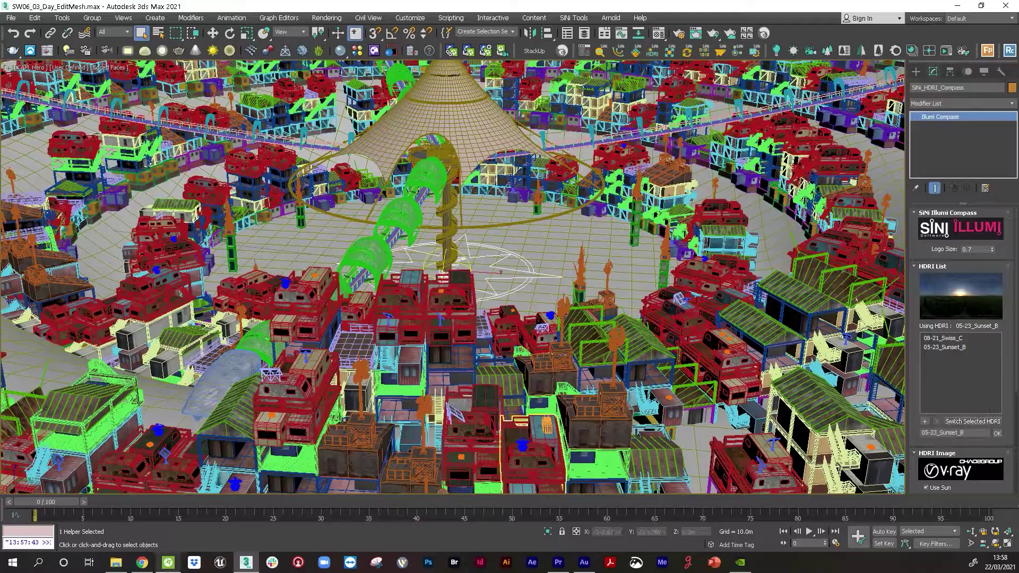
click(167, 562)
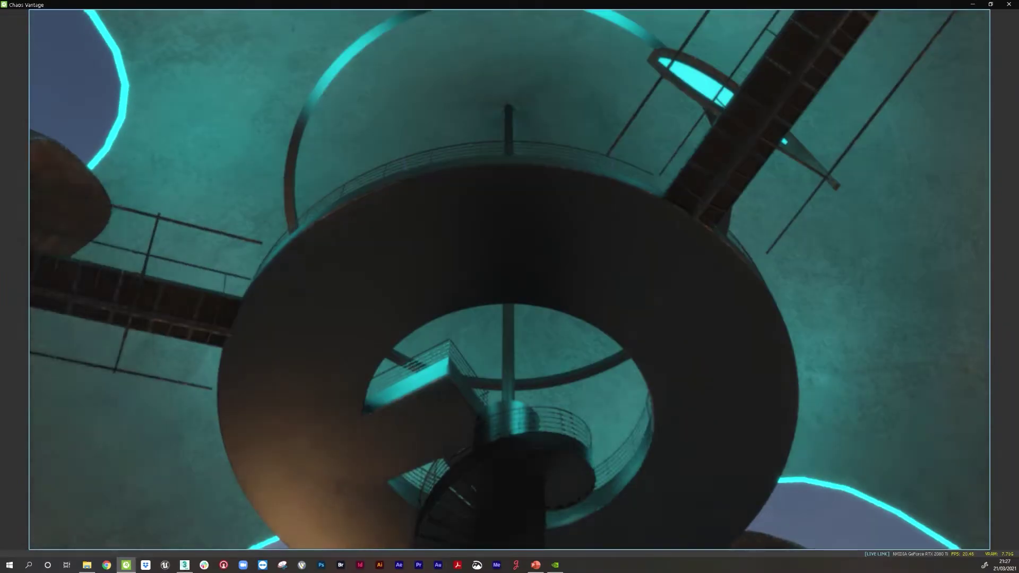
- Leave the full-screen render view and enter it again while exploring the walkways beneath the canopy
key(Escape)
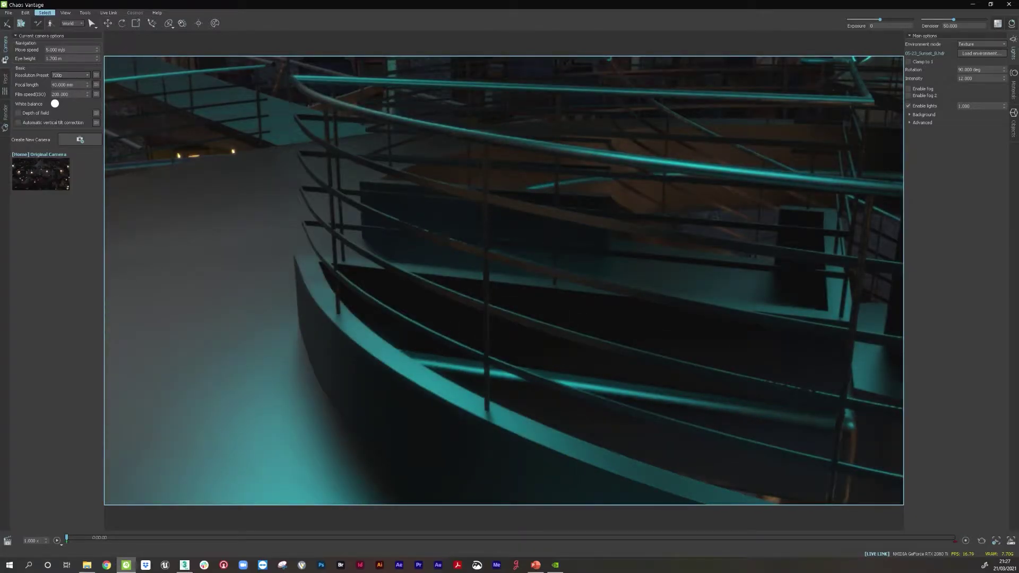
key(F11)
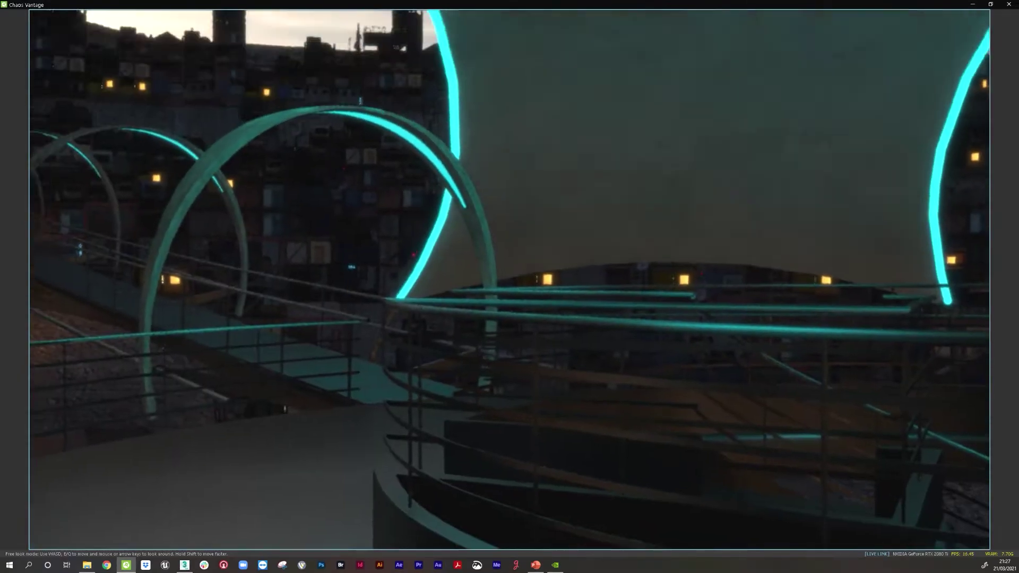